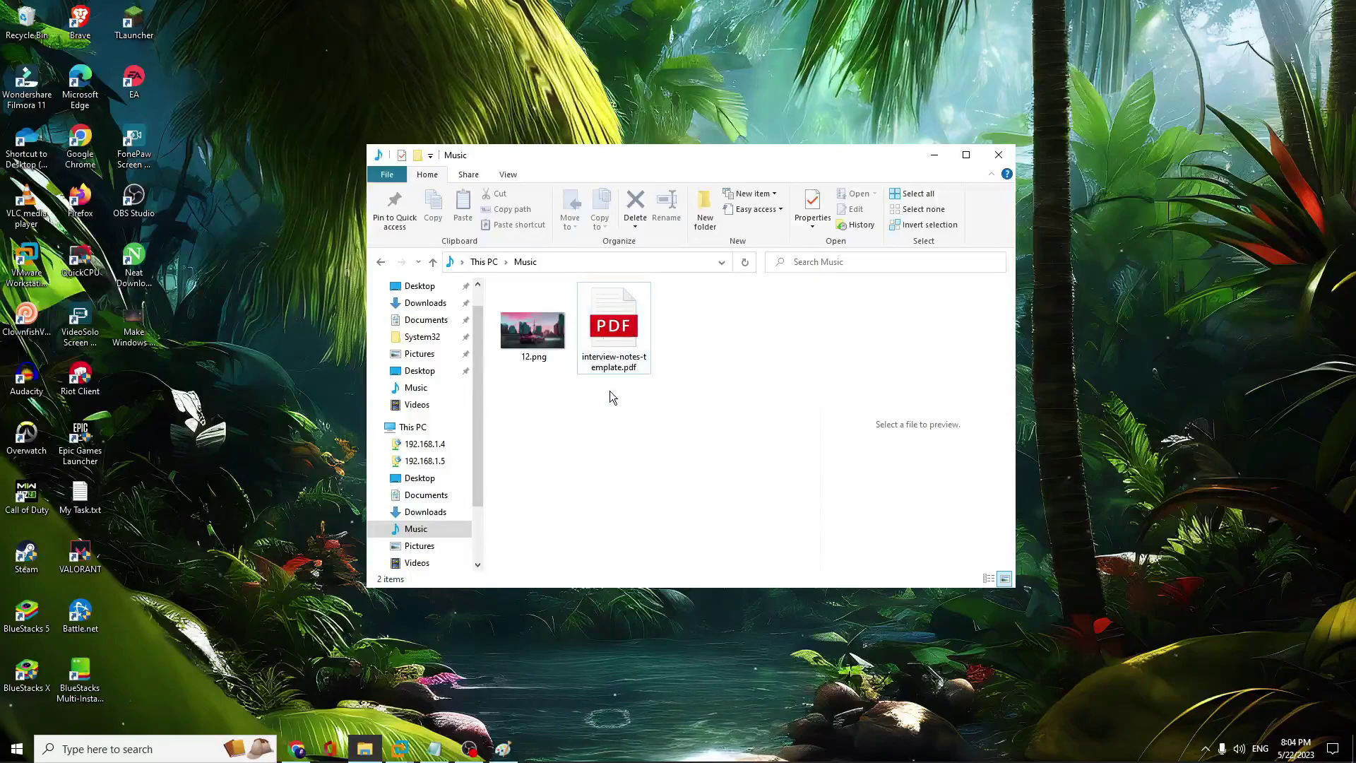
Locate interview-notes-template.pdf in File Explorer's Music folder
{"action": "mouse_move", "coordinate": [622, 343]}
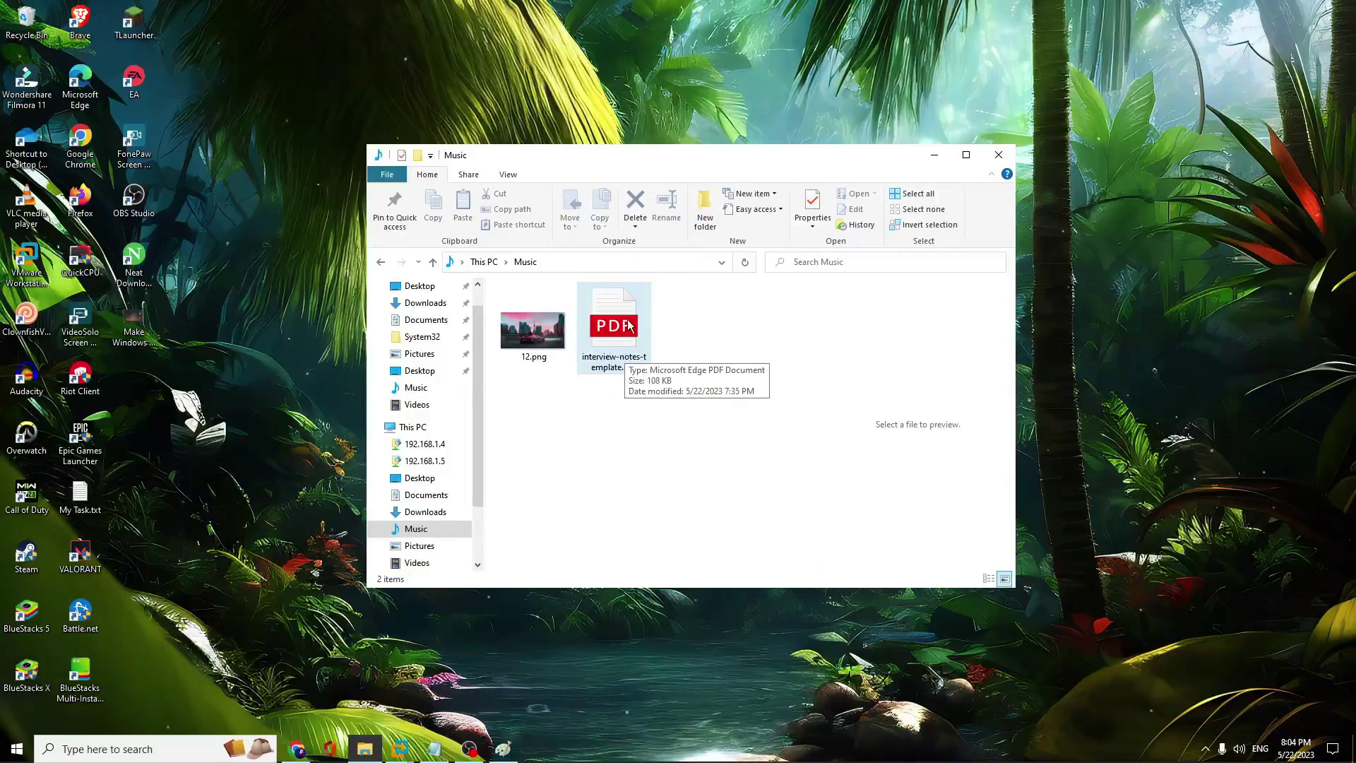
Open interview-notes-template.pdf in Edge and bring up Windows search
{"action": "double_click", "coordinate": [613, 330]}
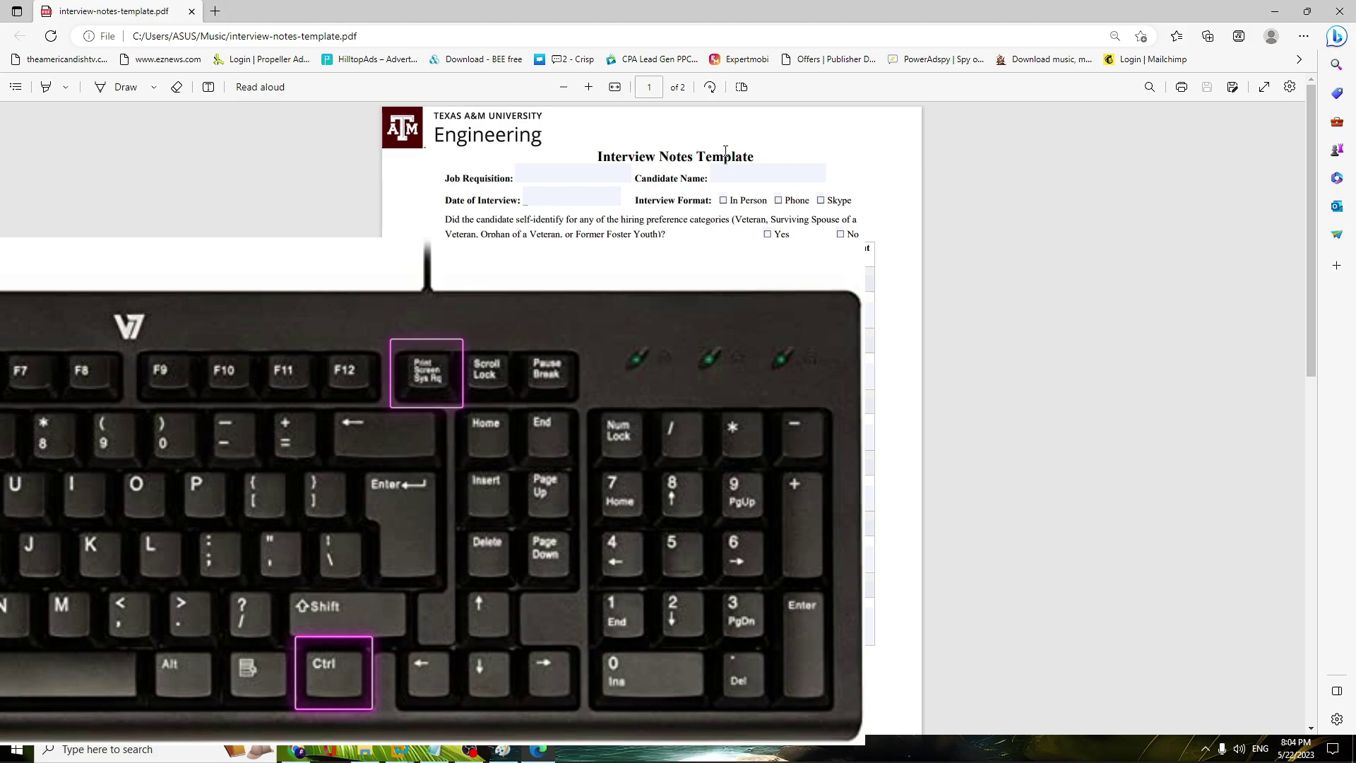
{"action": "left_click", "coordinate": [177, 749]}
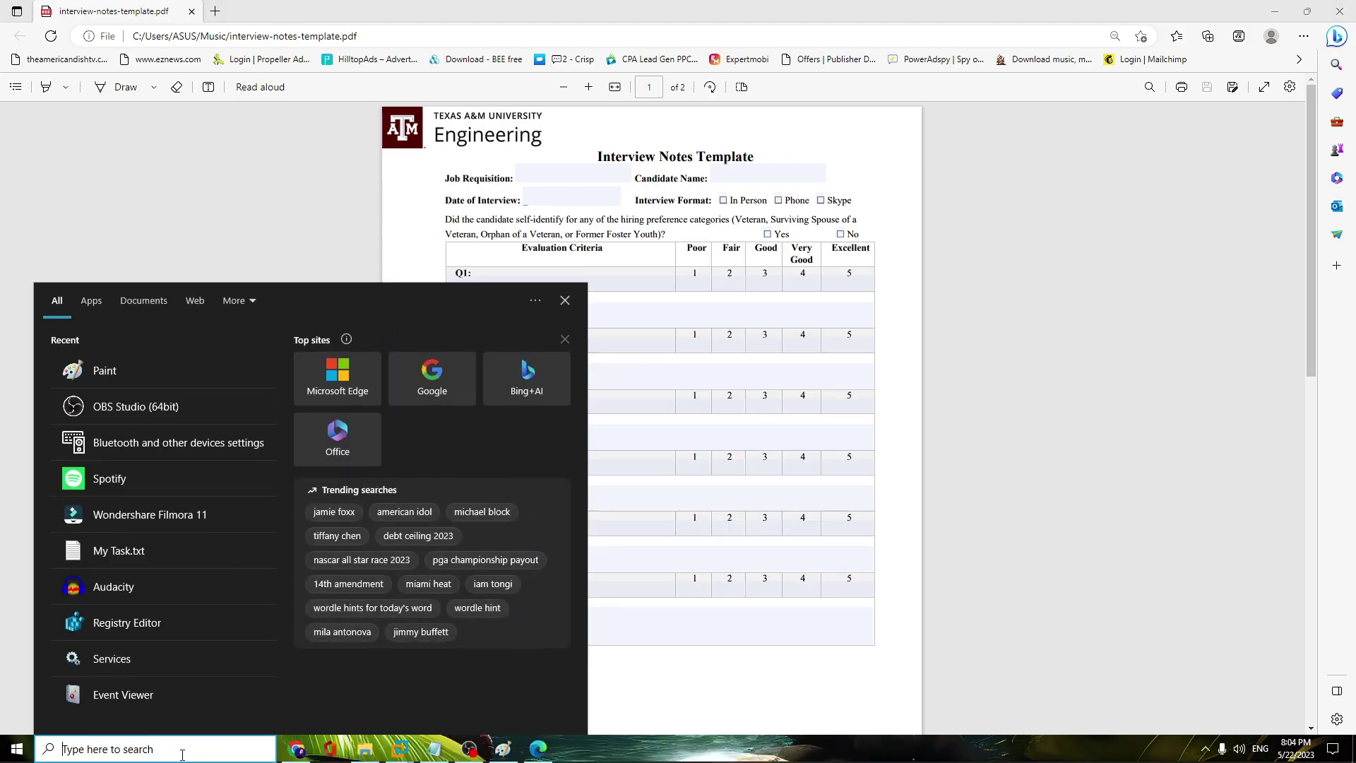
Launch Paint and paste the captured PDF screenshot onto the canvas
{"action": "type", "text": "paint"}
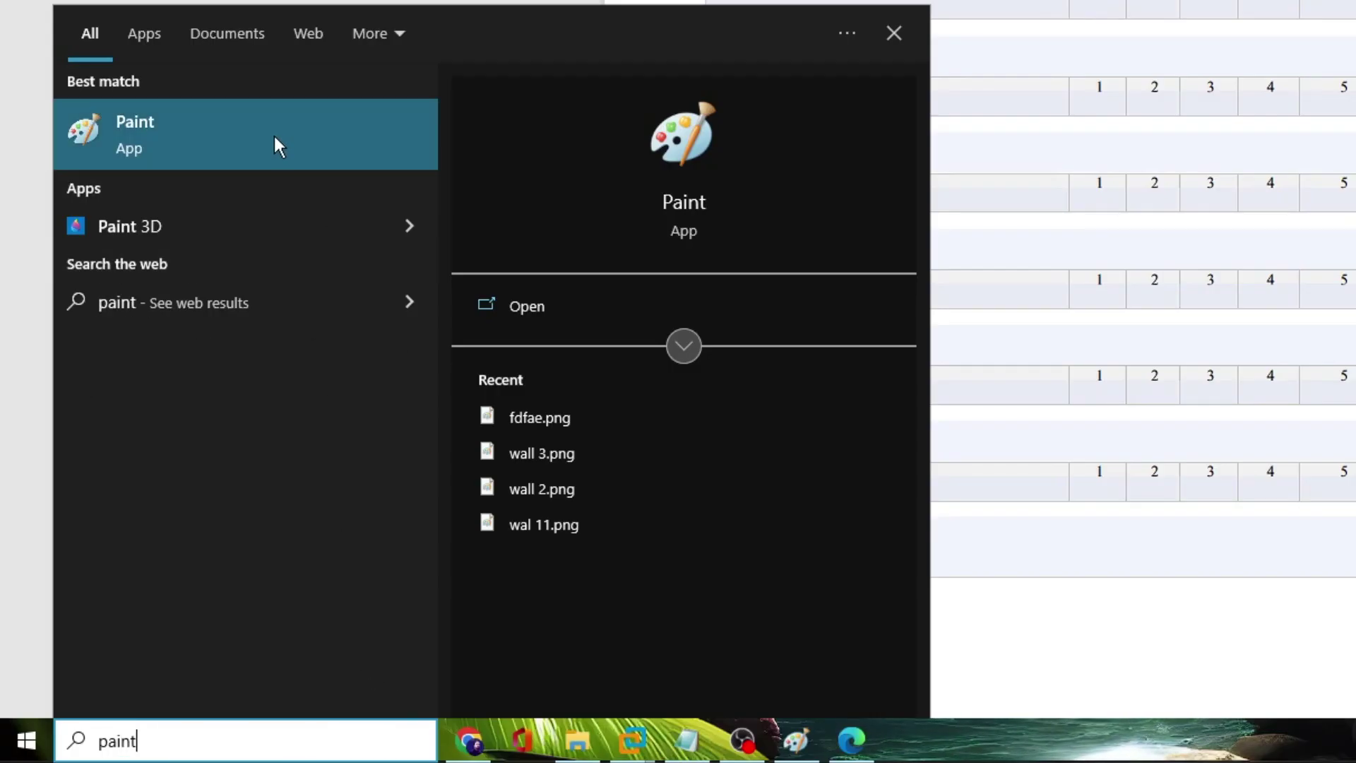
{"action": "left_click", "coordinate": [171, 372]}
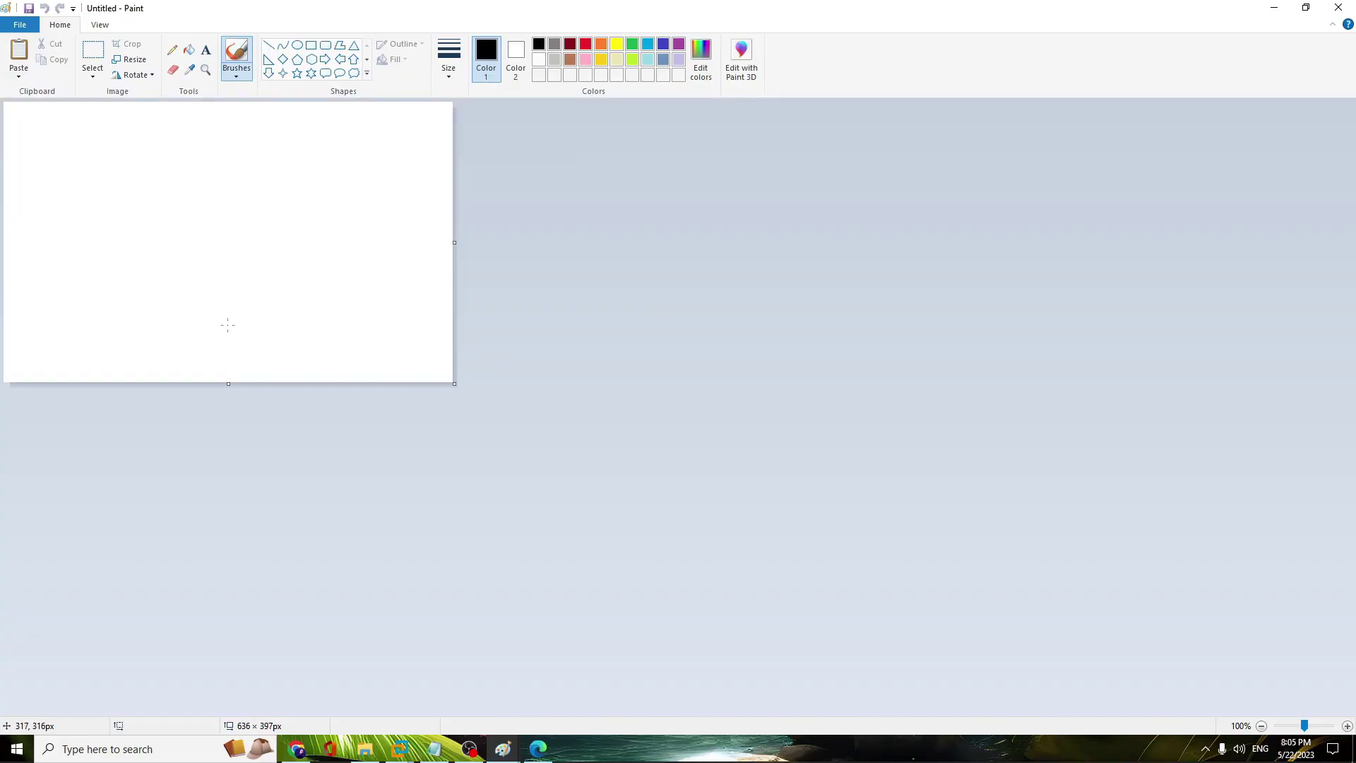
{"action": "key", "text": "ctrl+v"}
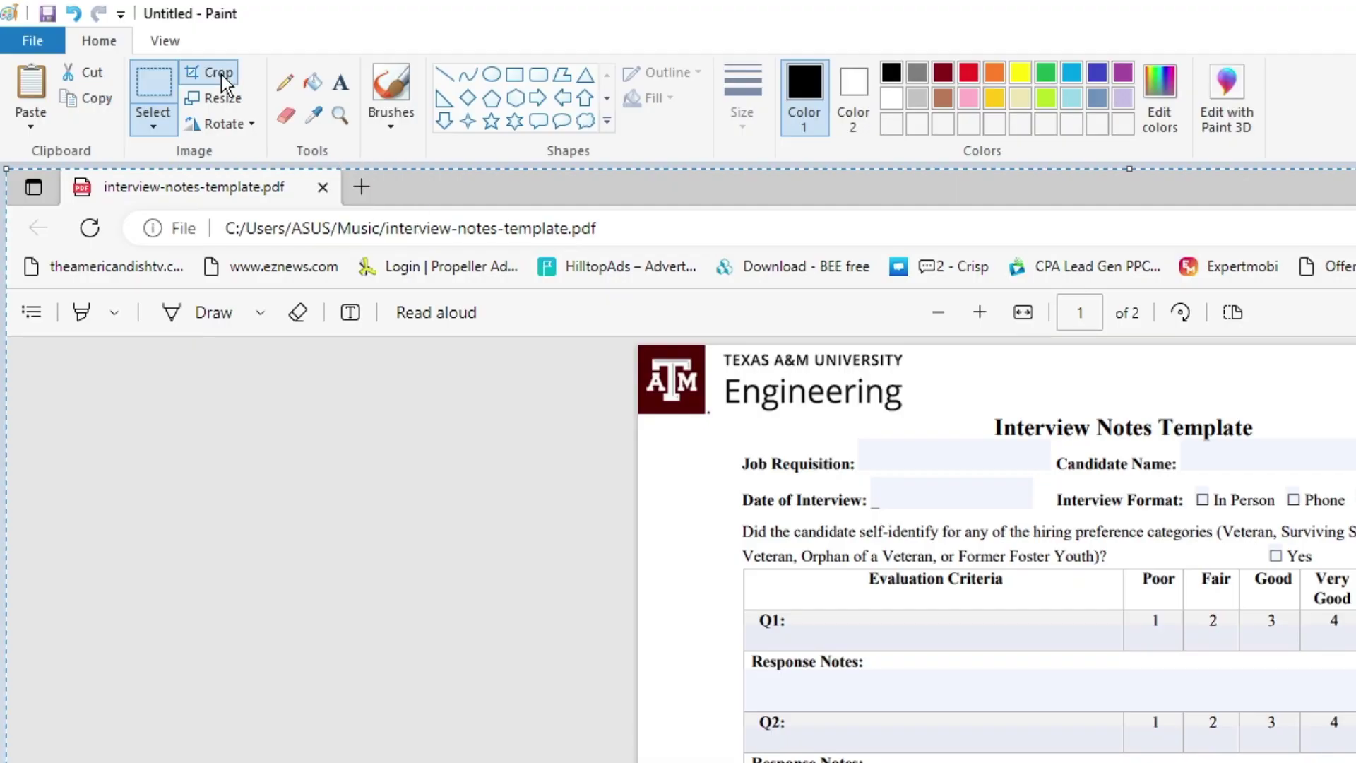
{"action": "left_click", "coordinate": [132, 45]}
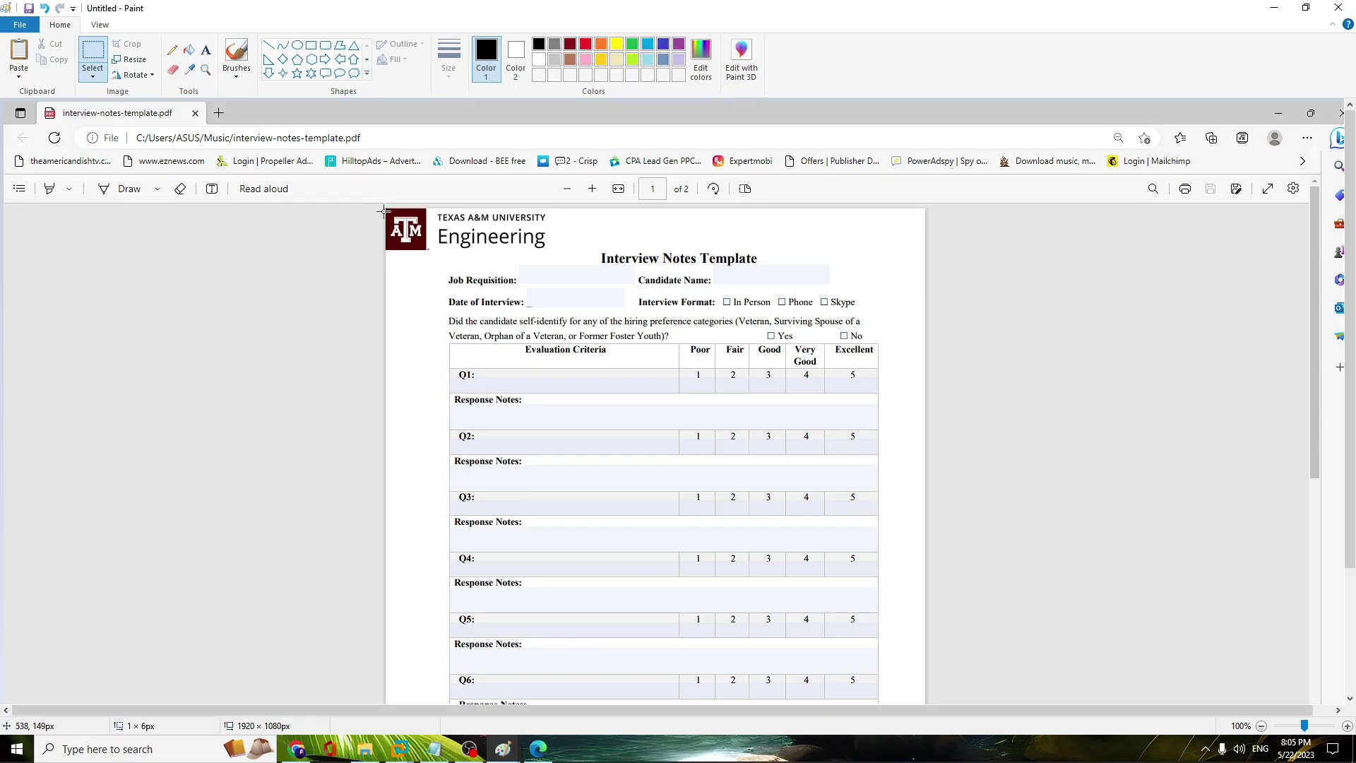
Crop the image to just the Interview Notes Template form, 763 × 888 px
{"action": "left_click_drag", "start_coordinate": [383, 211], "coordinate": [471, 280]}
{"action": "left_click_drag", "start_coordinate": [922, 444], "coordinate": [921, 450]}
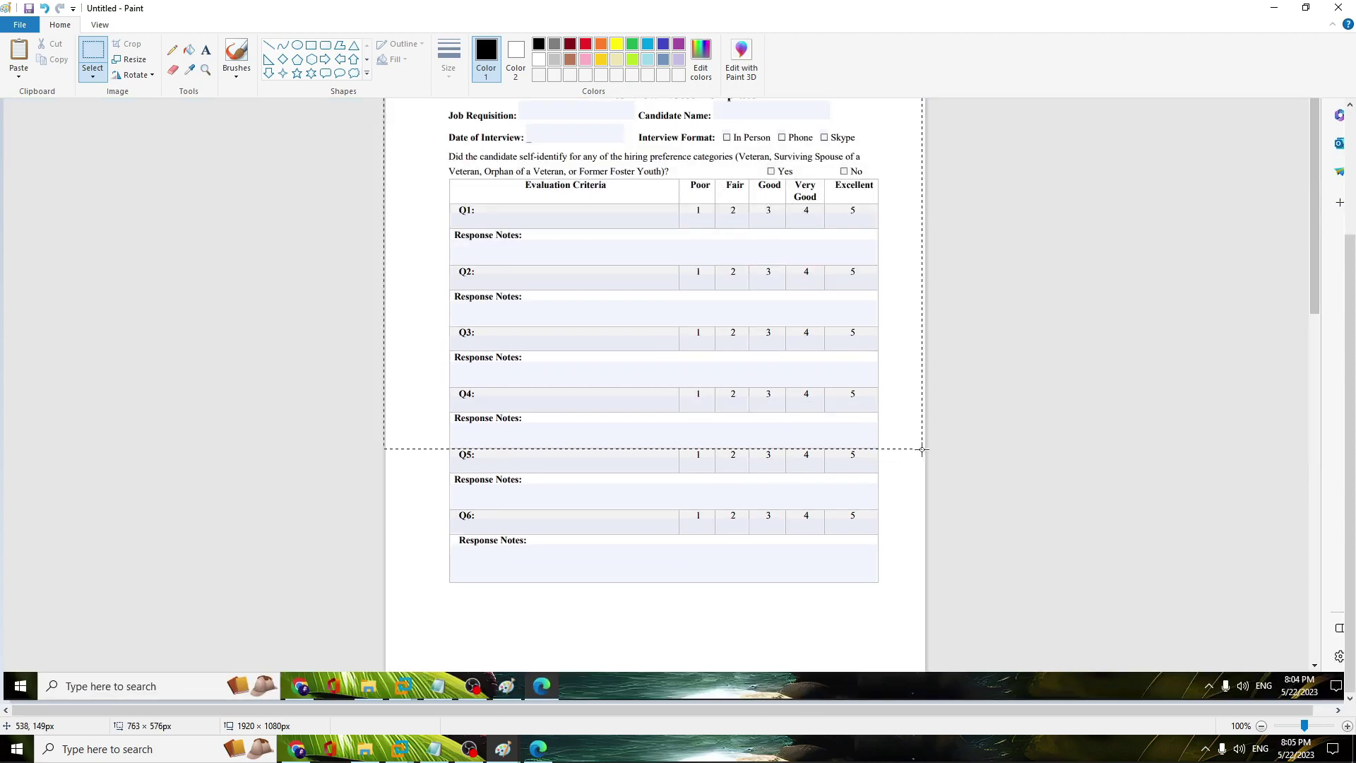
{"action": "left_click_drag", "start_coordinate": [907, 550], "coordinate": [921, 668]}
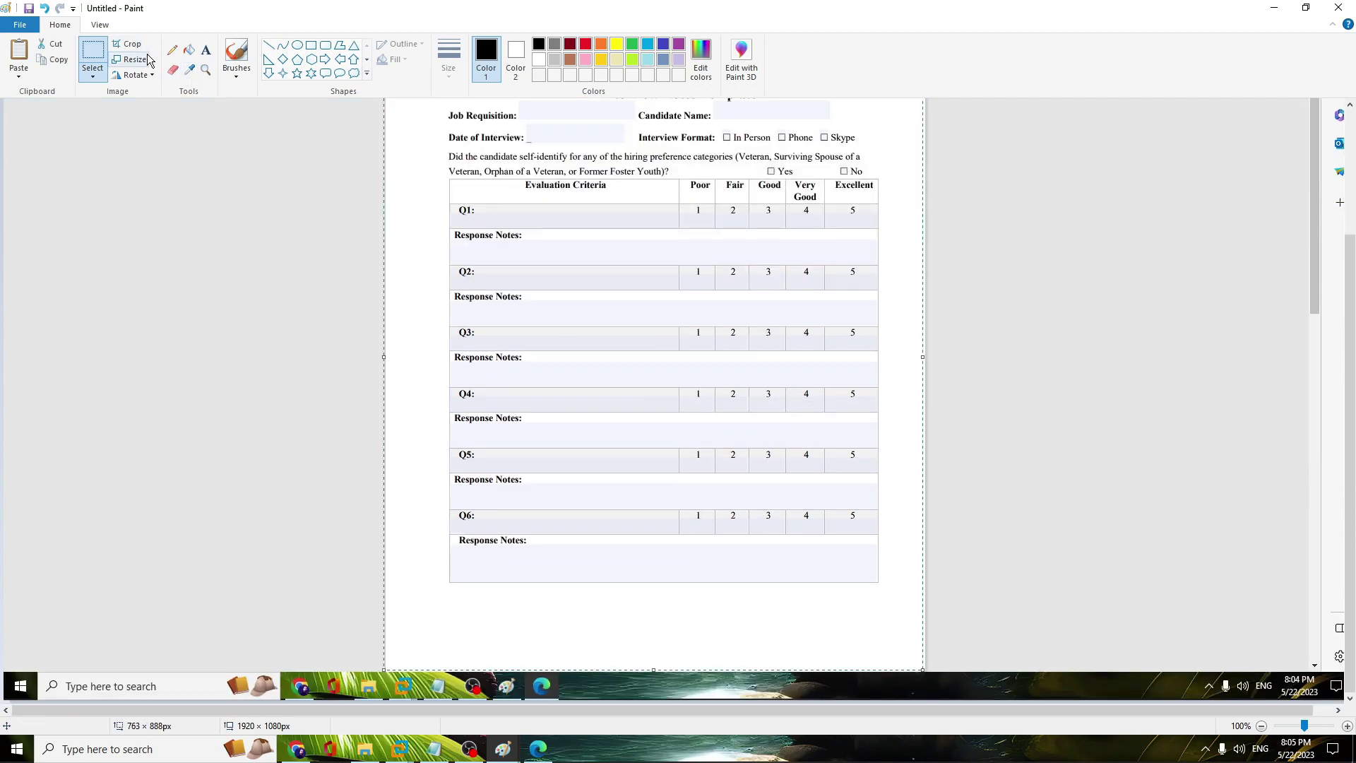
{"action": "left_click", "coordinate": [128, 44]}
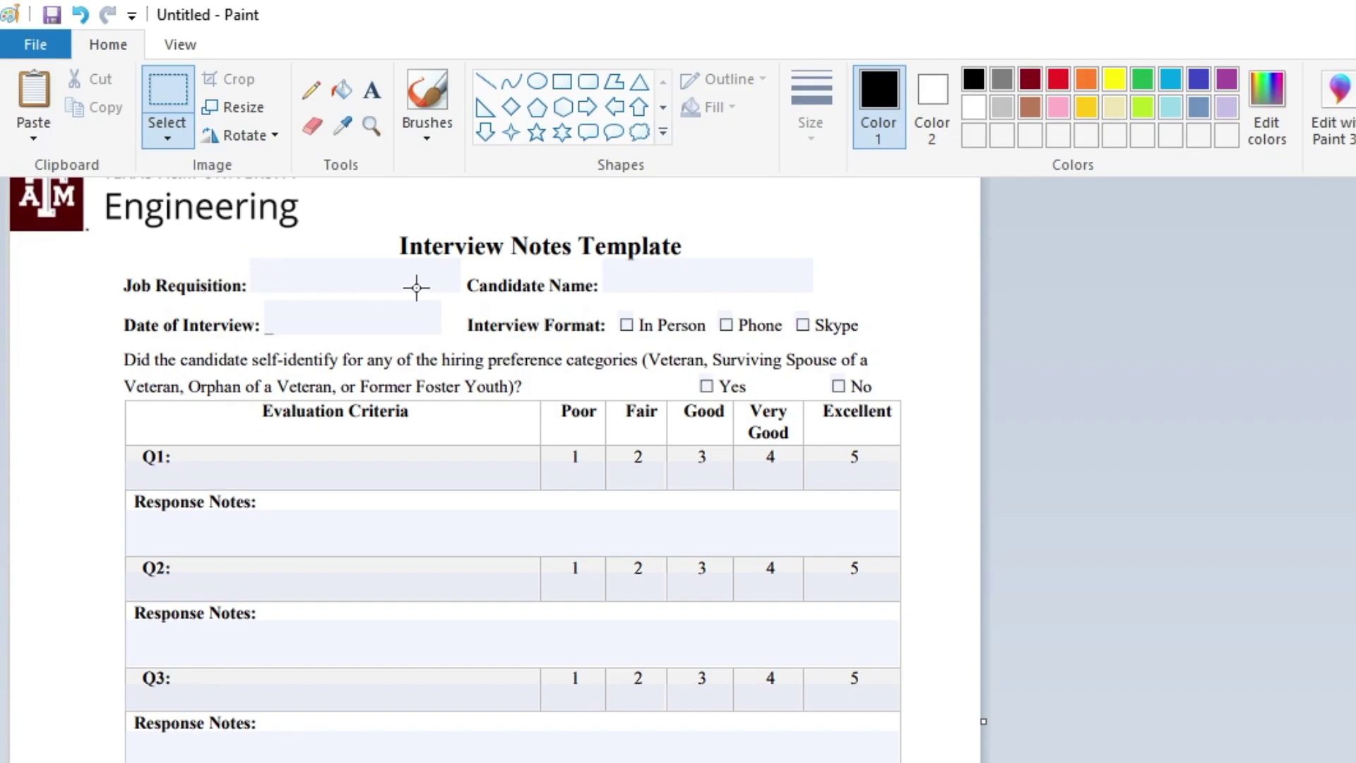
Erase the light-blue Job Requisition field to plain white using the eraser and a rectangular selection
{"action": "left_click", "coordinate": [315, 129]}
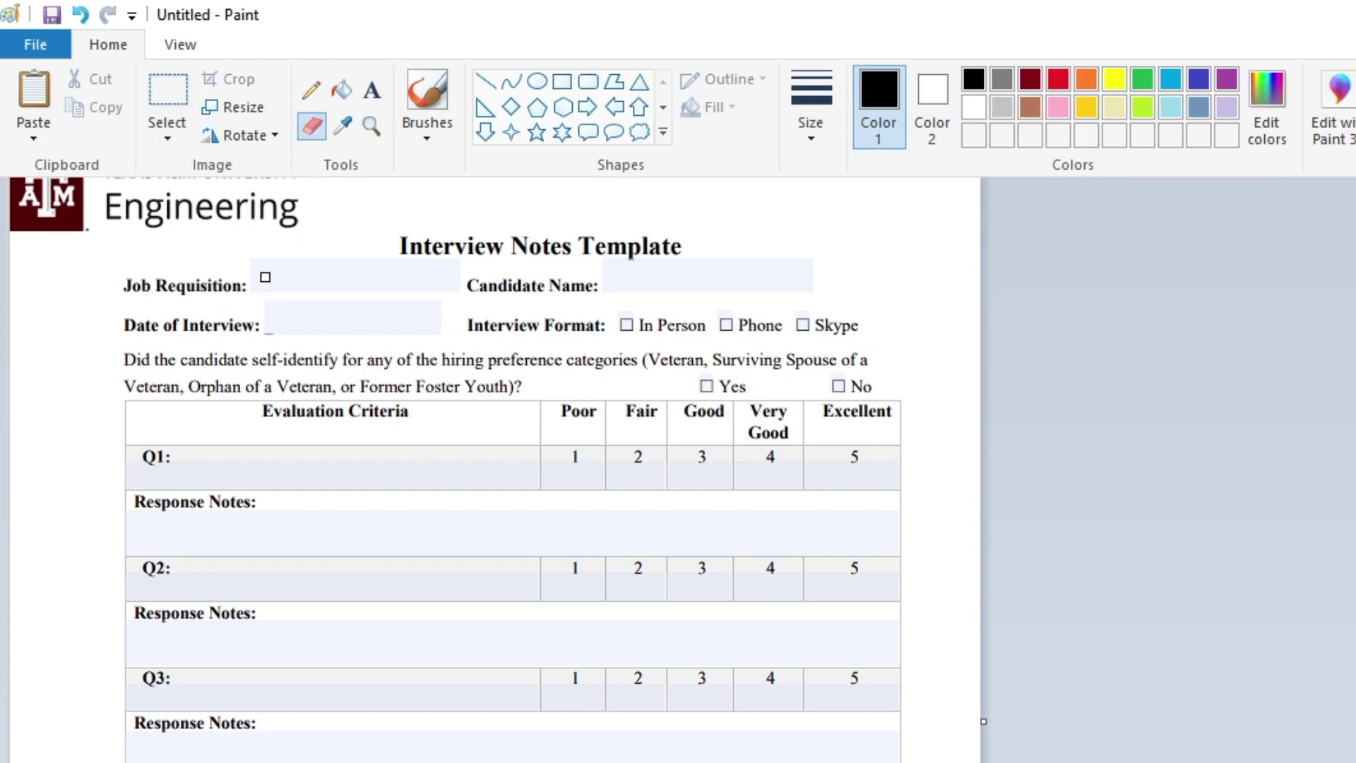
{"action": "mouse_move", "coordinate": [265, 277]}
{"action": "left_mouse_down"}
{"action": "mouse_move", "coordinate": [361, 268]}
{"action": "mouse_move", "coordinate": [309, 284]}
{"action": "mouse_move", "coordinate": [361, 285]}
{"action": "left_mouse_up"}
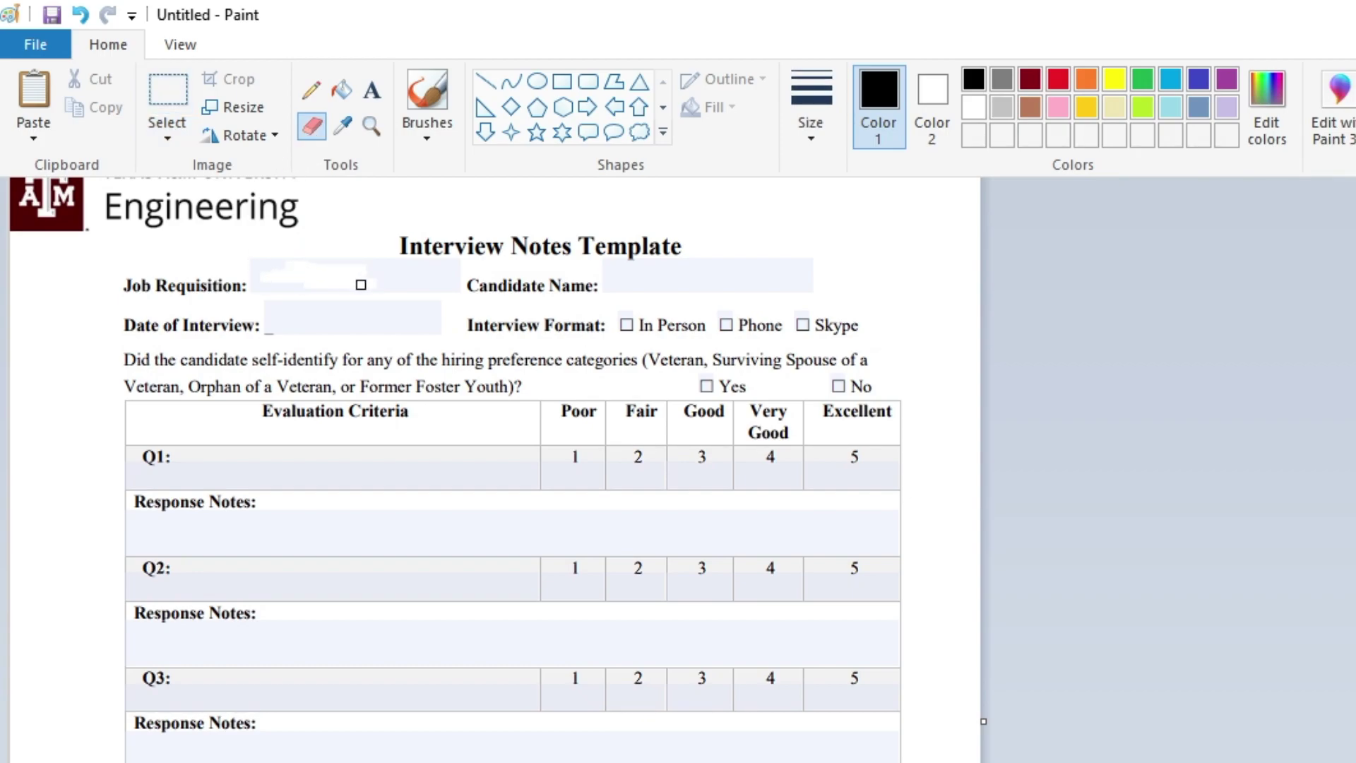
{"action": "left_click", "coordinate": [181, 137]}
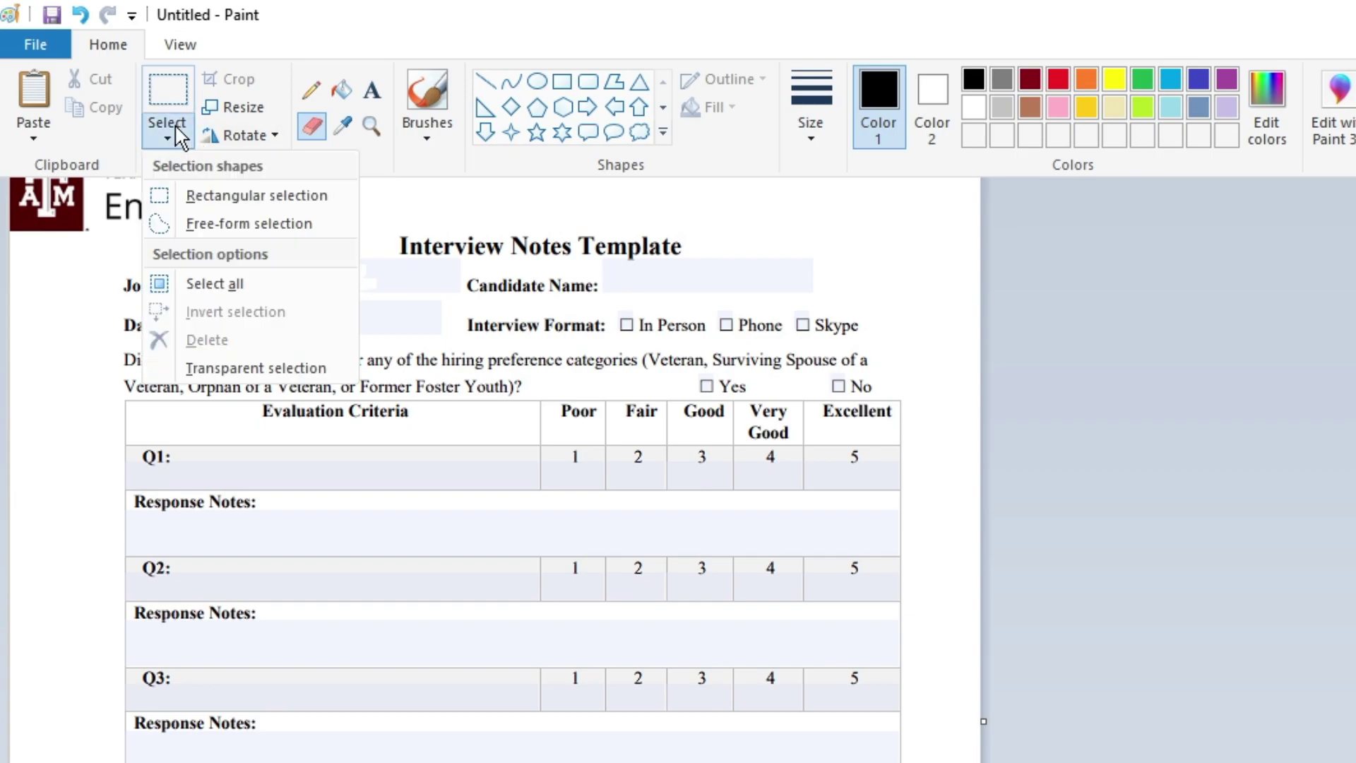
{"action": "left_click", "coordinate": [225, 201]}
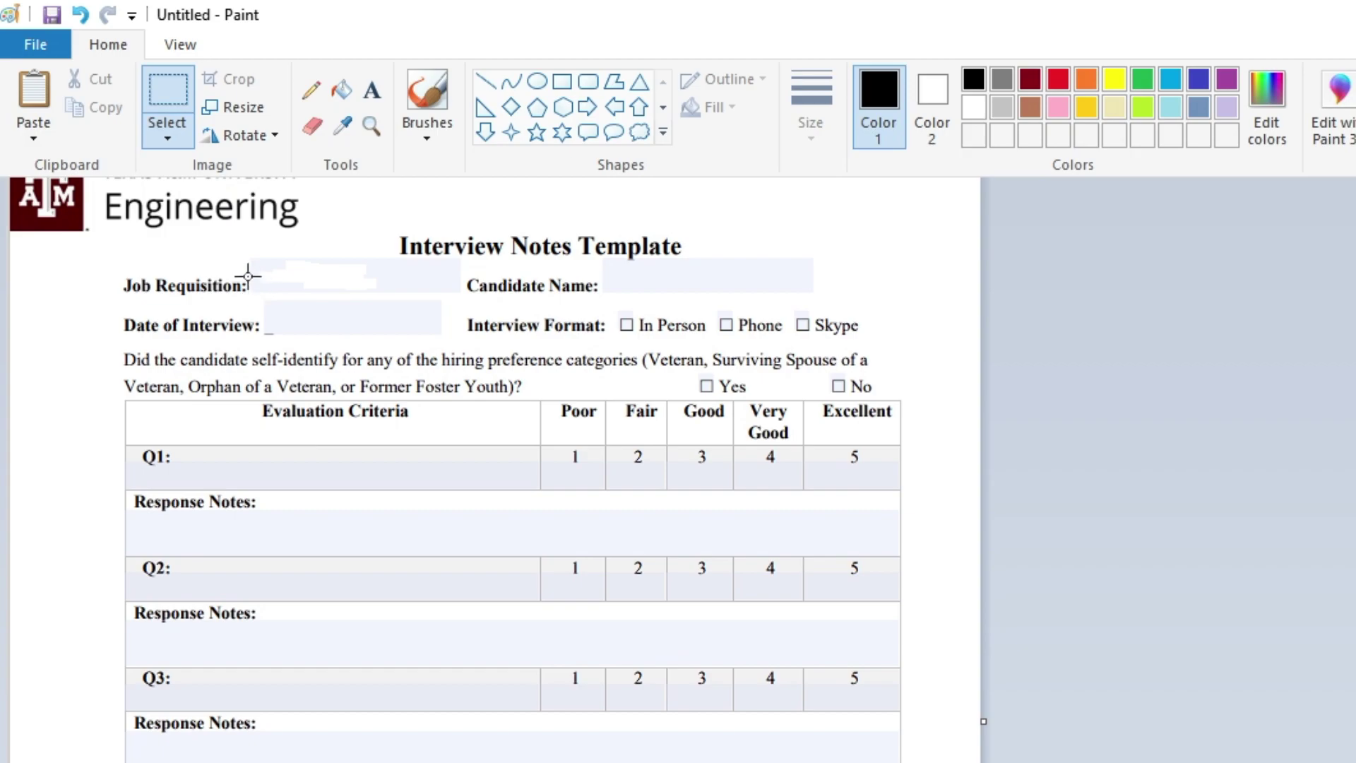
{"action": "left_click_drag", "start_coordinate": [248, 261], "coordinate": [460, 292]}
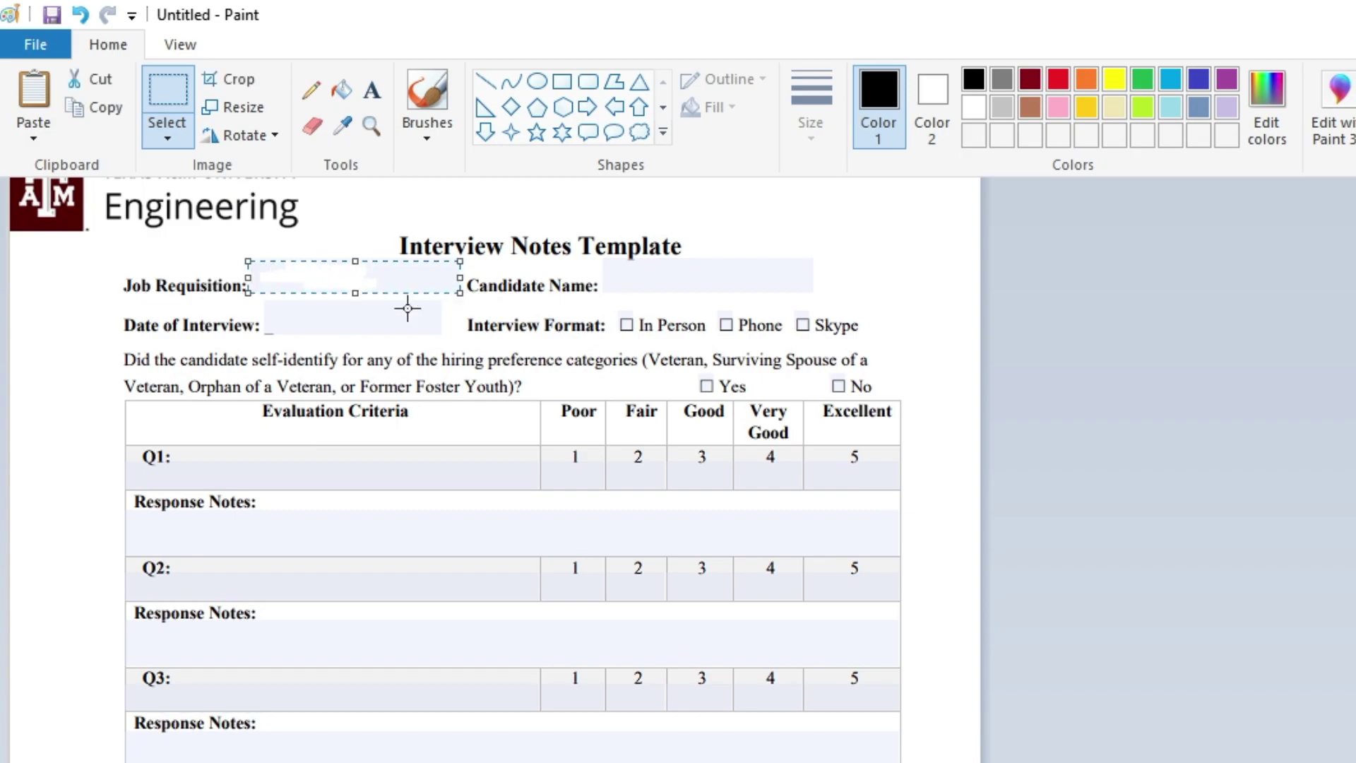
{"action": "key", "text": "Delete"}
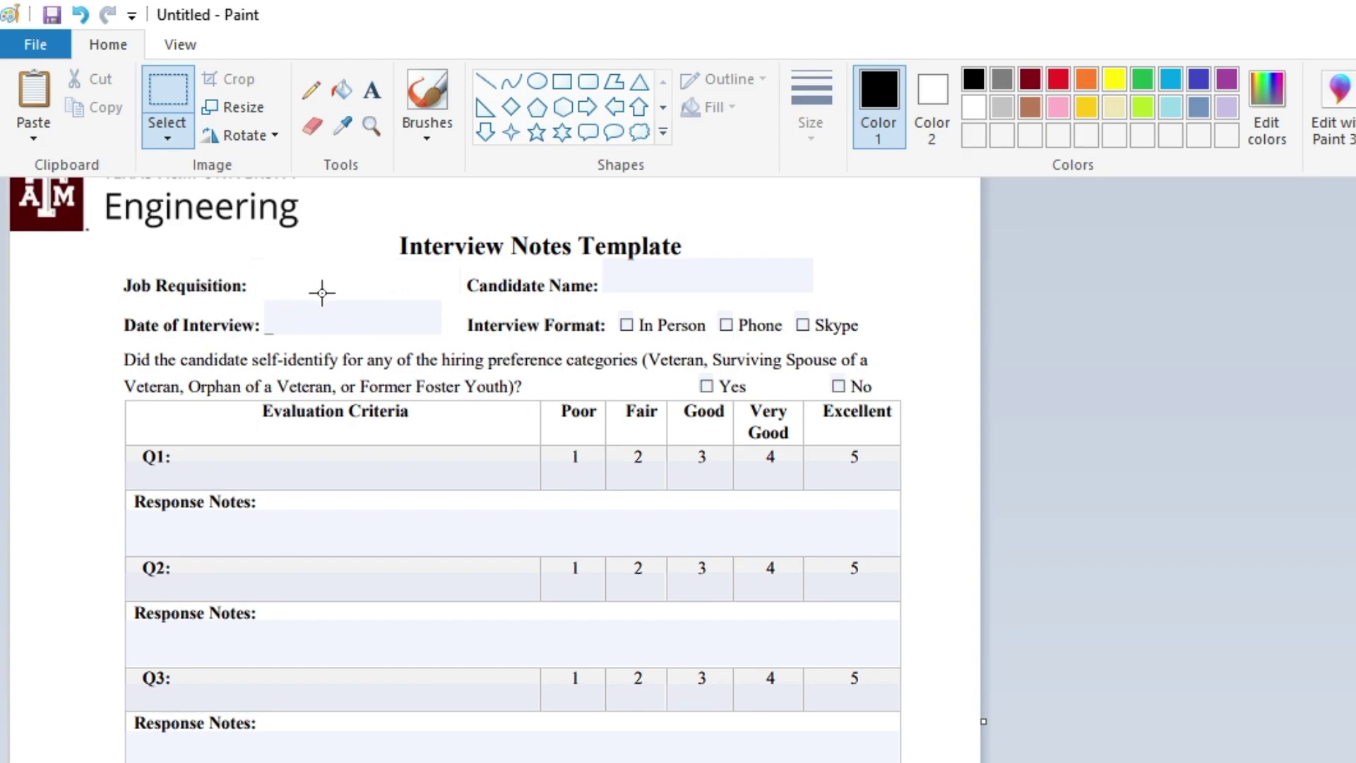
{"action": "left_click", "coordinate": [381, 94]}
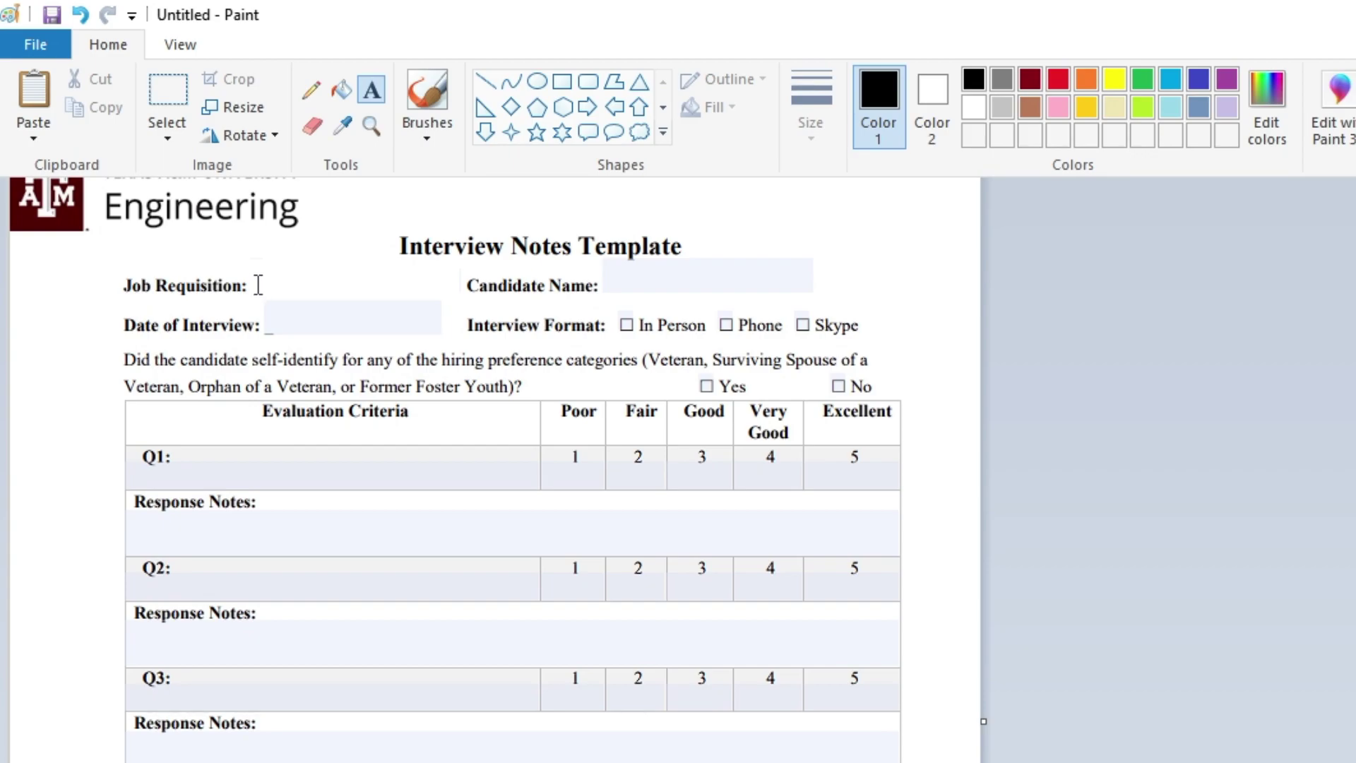
Type 'Shahbaz' in the Job Requisition field in Bahnschrift SemiLight font
{"action": "left_click", "coordinate": [255, 286]}
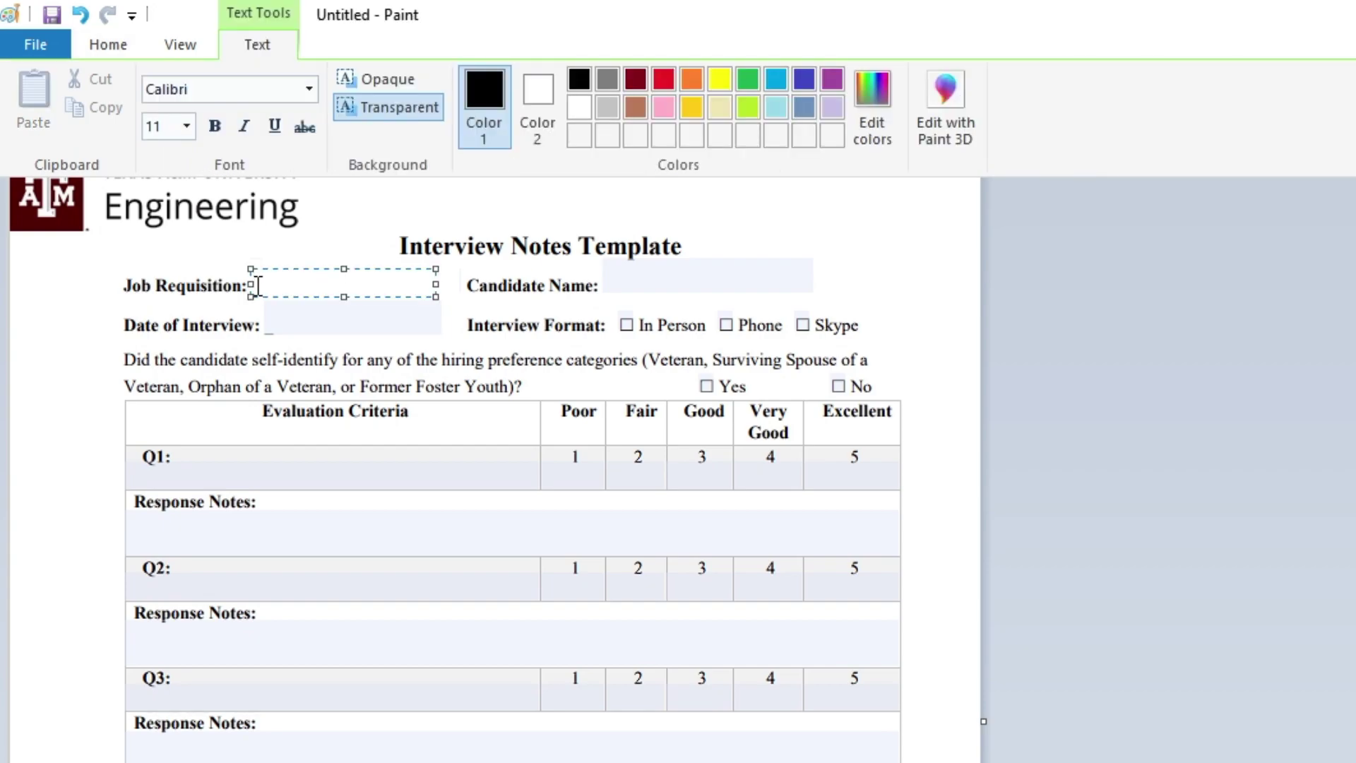
{"action": "type", "text": "Shahbaz"}
{"action": "key", "text": "shift+Left"}
{"action": "key", "text": "shift+Left"}
{"action": "key", "text": "shift+Left"}
{"action": "key", "text": "shift+Left"}
{"action": "key", "text": "shift+Left"}
{"action": "key", "text": "shift+Left"}
{"action": "key", "text": "shift+Left"}
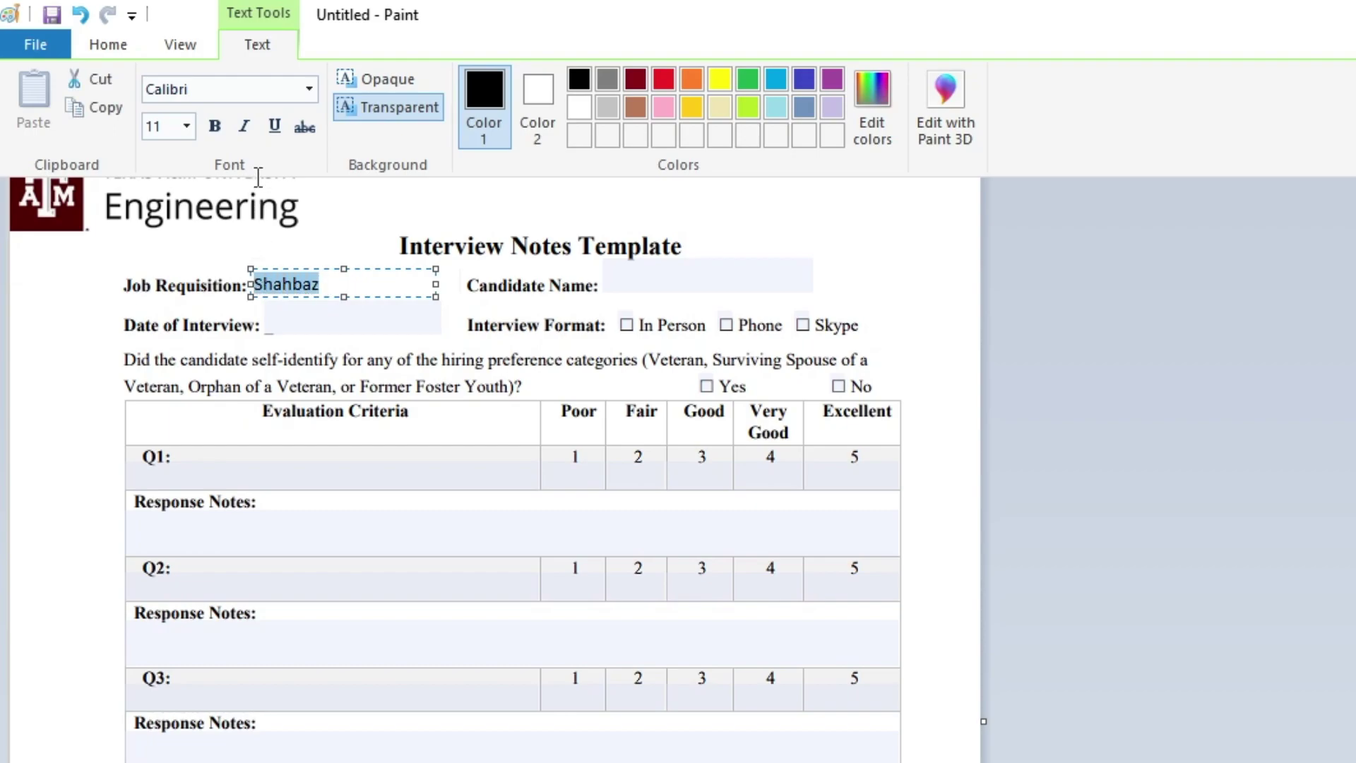
{"action": "left_click", "coordinate": [308, 91]}
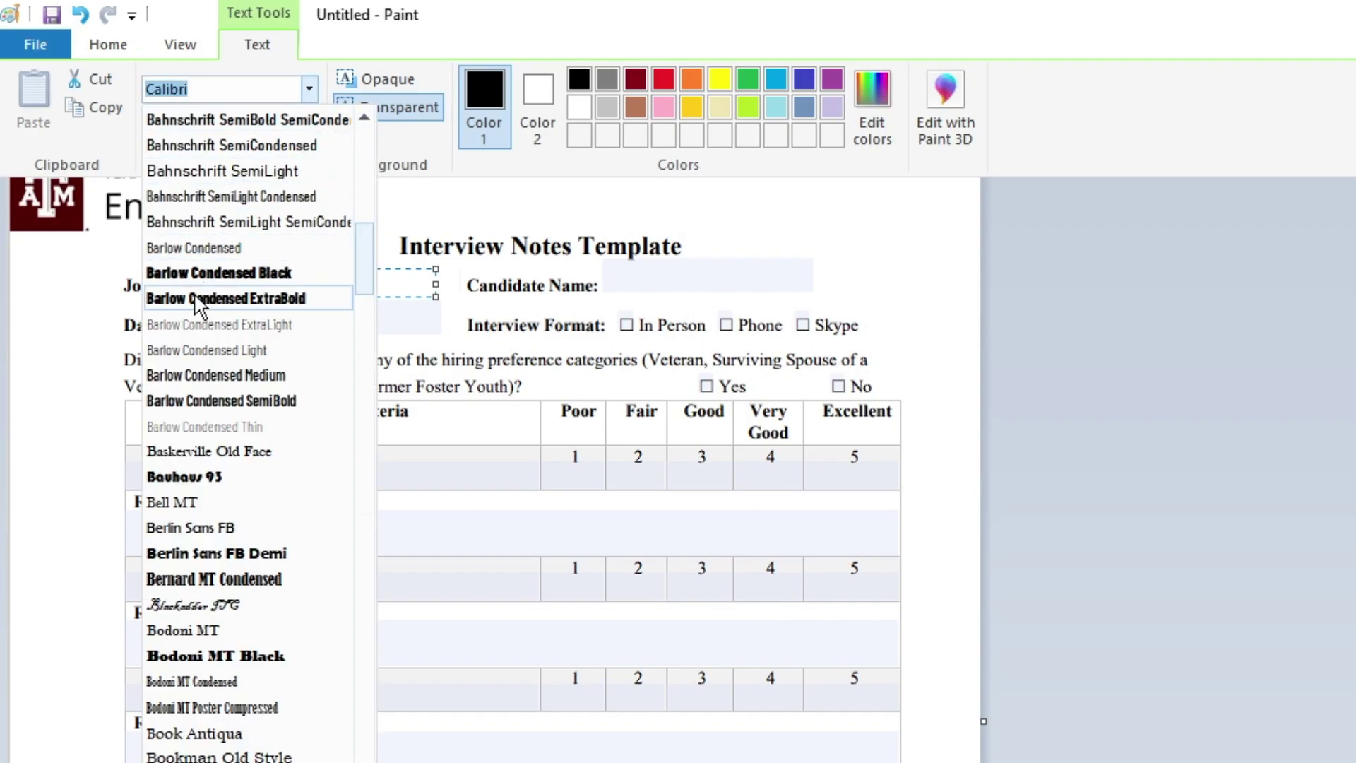
{"action": "left_click", "coordinate": [263, 171]}
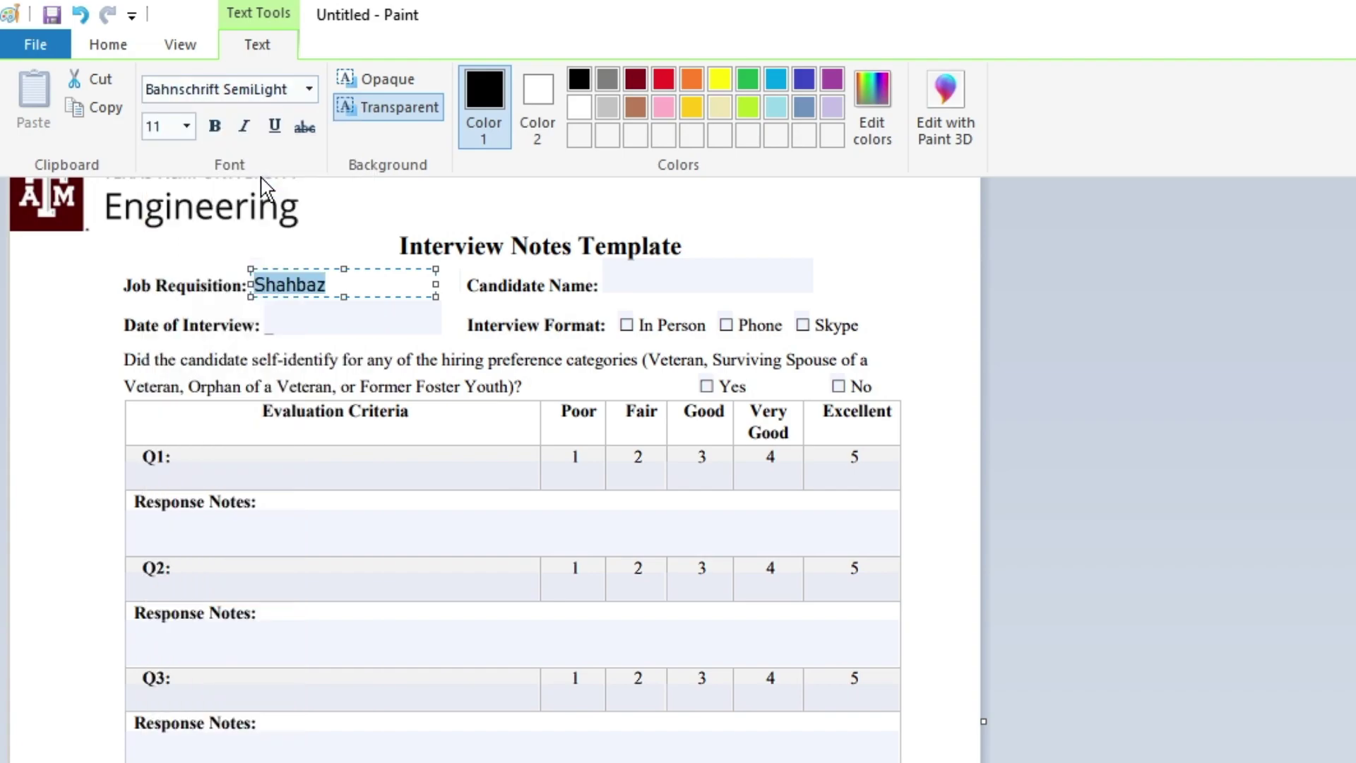
{"action": "left_click", "coordinate": [188, 128]}
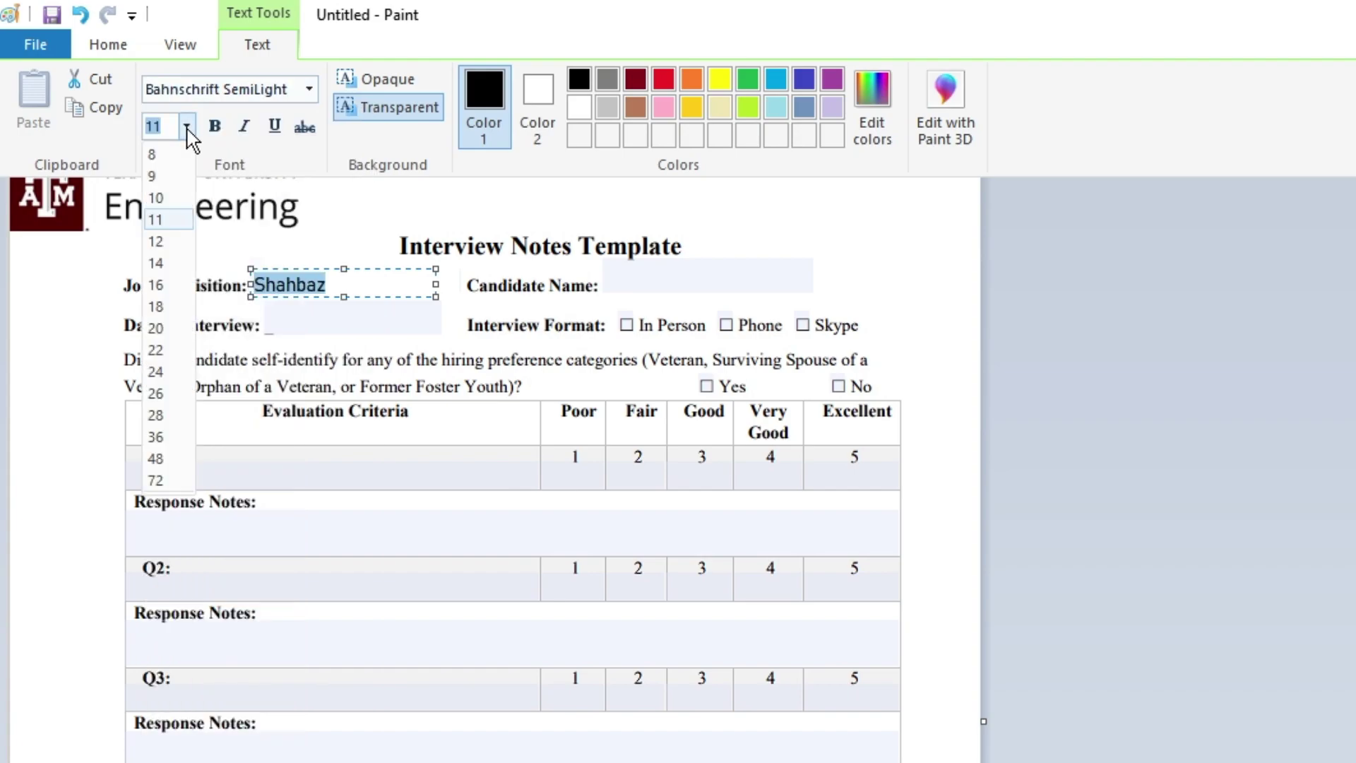
{"action": "left_click", "coordinate": [574, 306]}
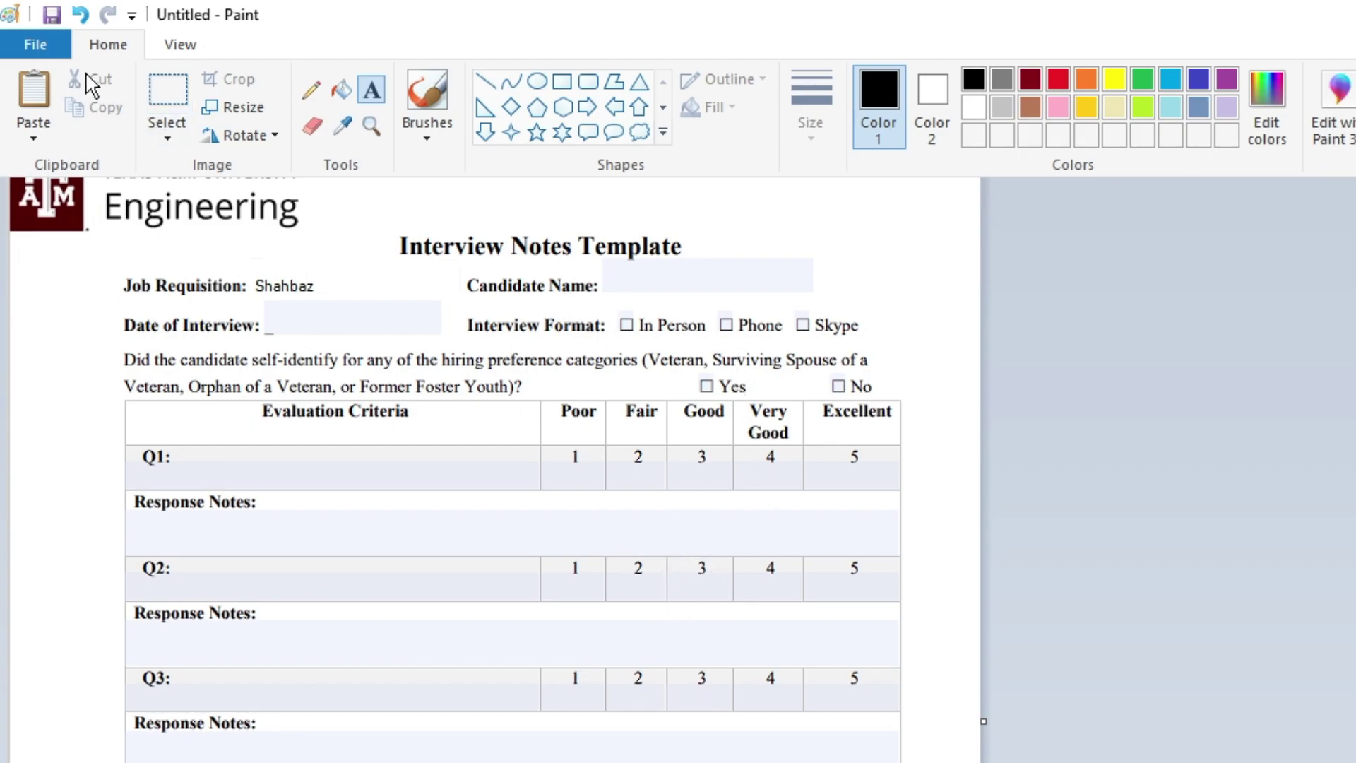
Save the edited form as the PNG picture faf.png in the Downloads folder
{"action": "left_click", "coordinate": [42, 42]}
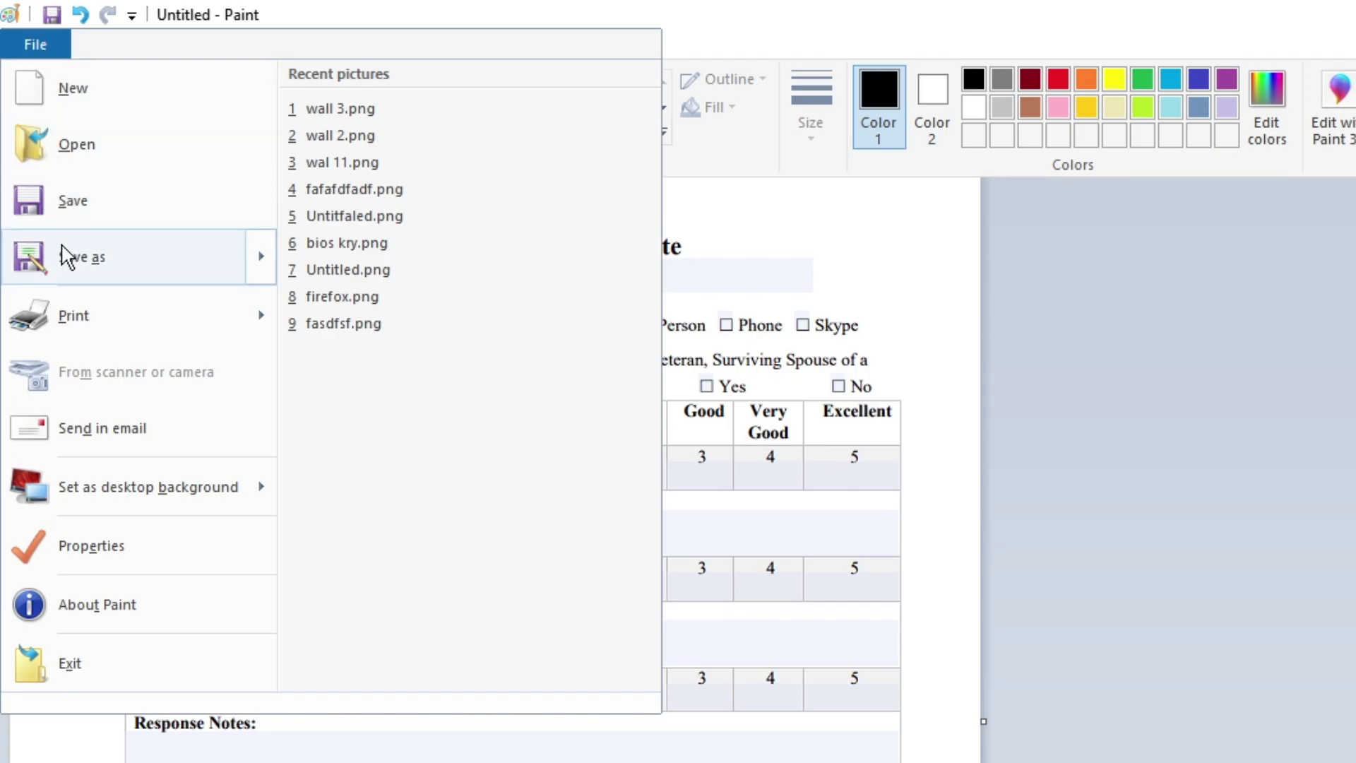
{"action": "mouse_move", "coordinate": [88, 260]}
{"action": "left_click", "coordinate": [393, 137]}
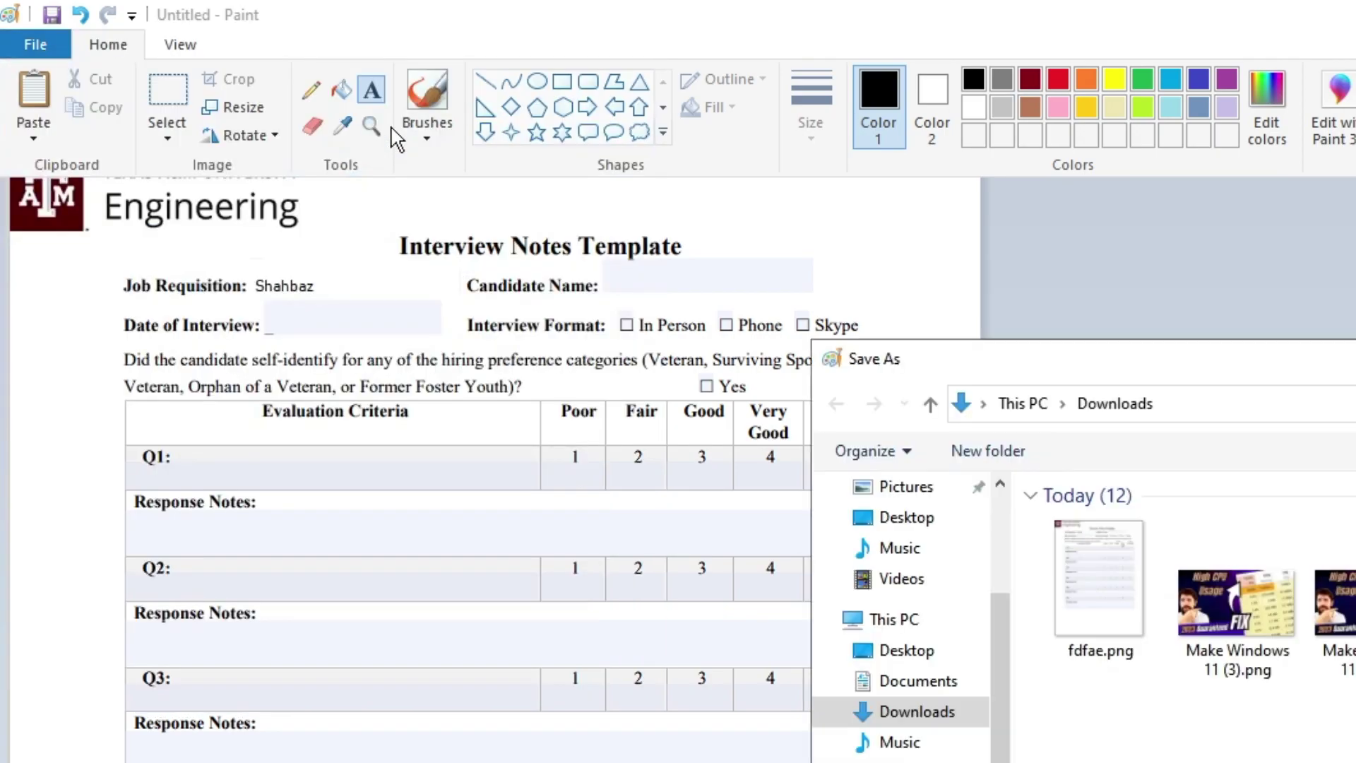
{"action": "left_click", "coordinate": [351, 611]}
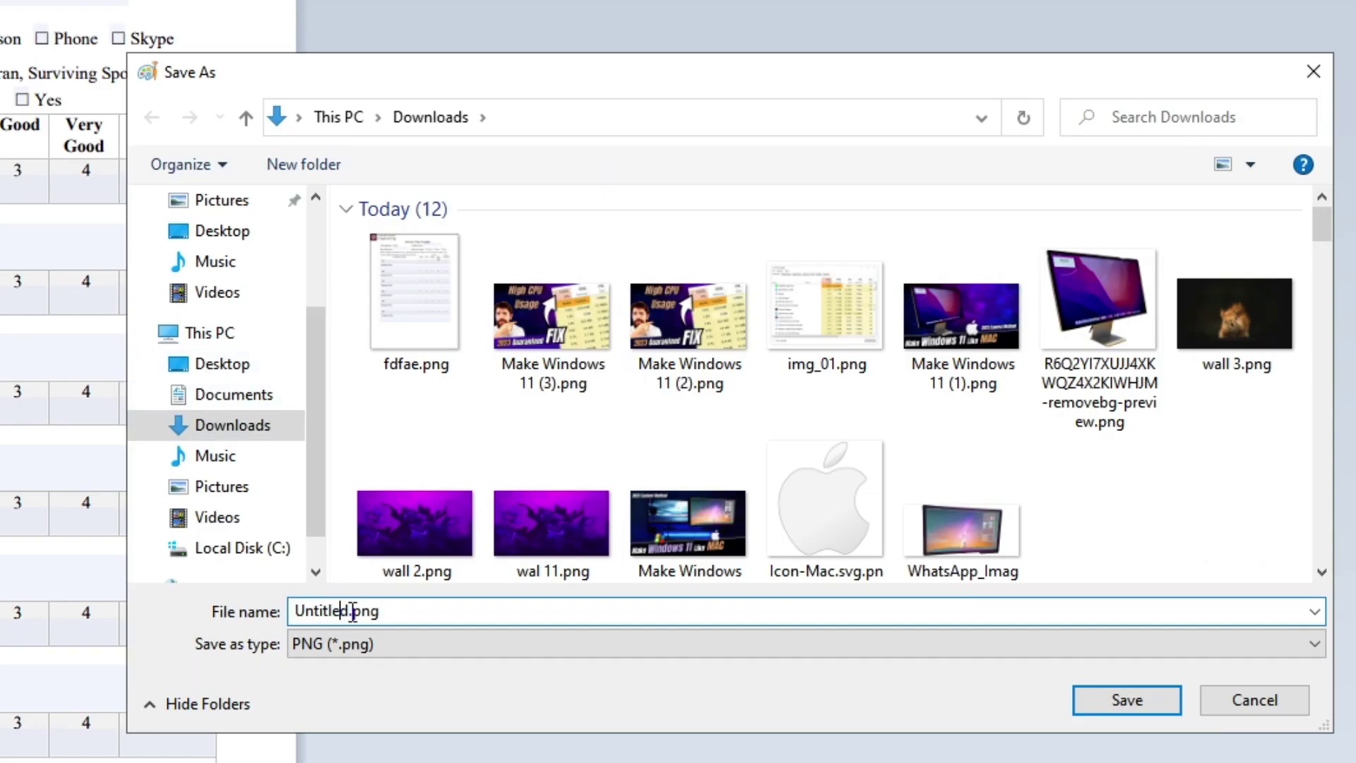
{"action": "double_click", "coordinate": [353, 611]}
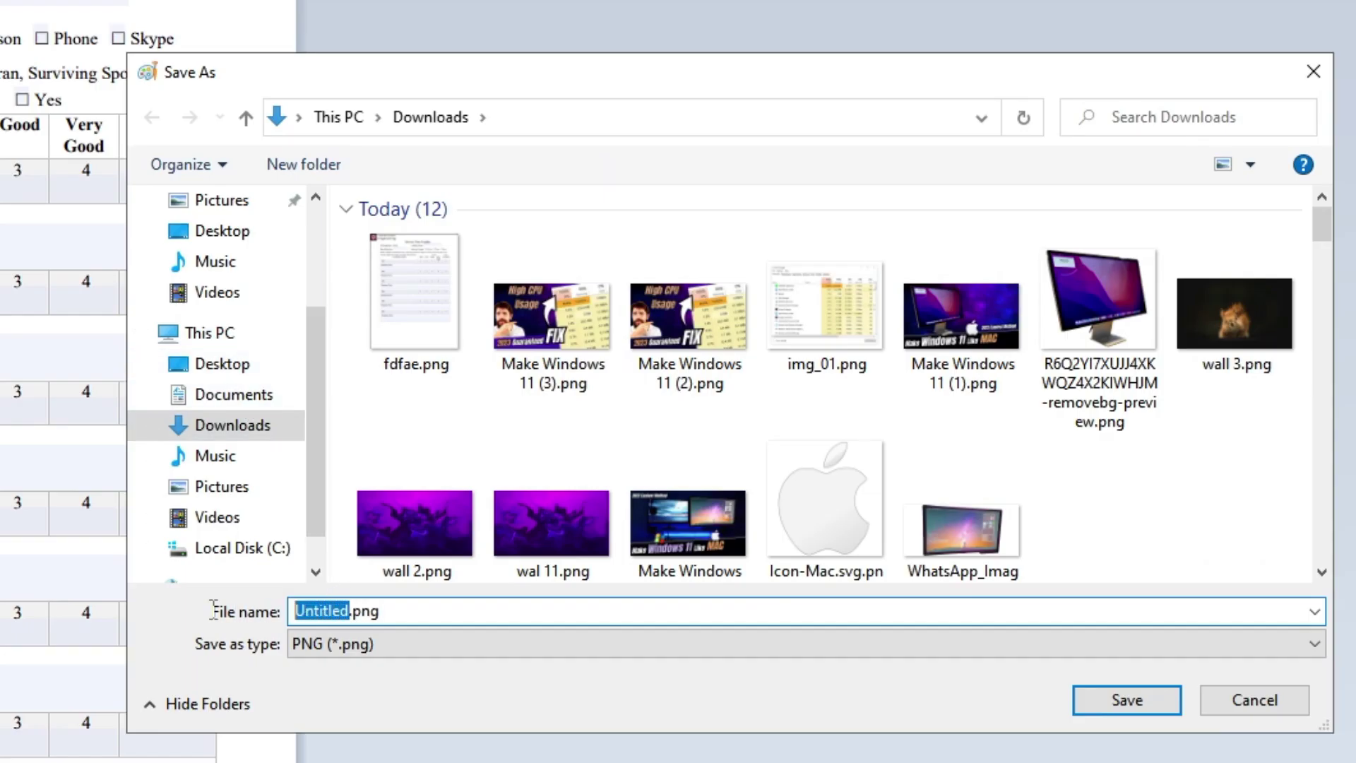
{"action": "type", "text": "faf"}
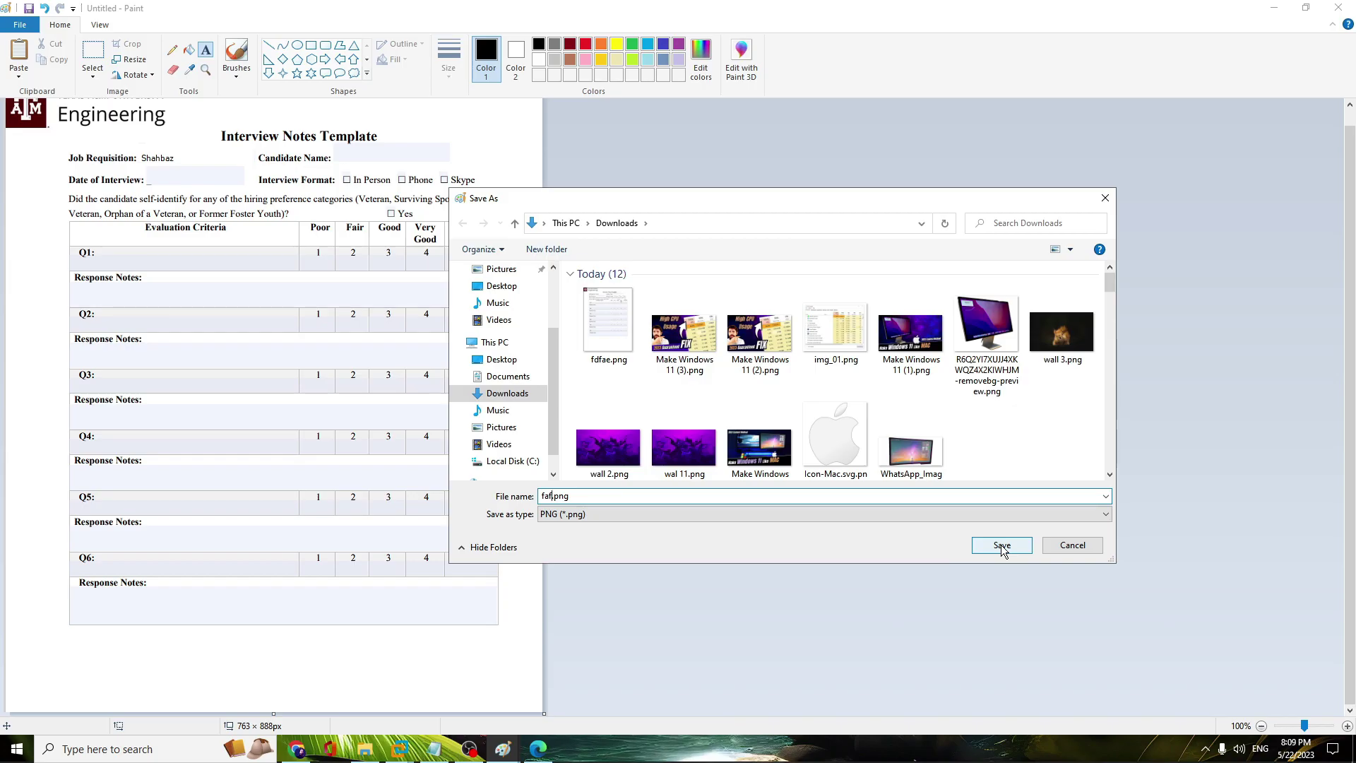
{"action": "left_click", "coordinate": [1126, 699]}
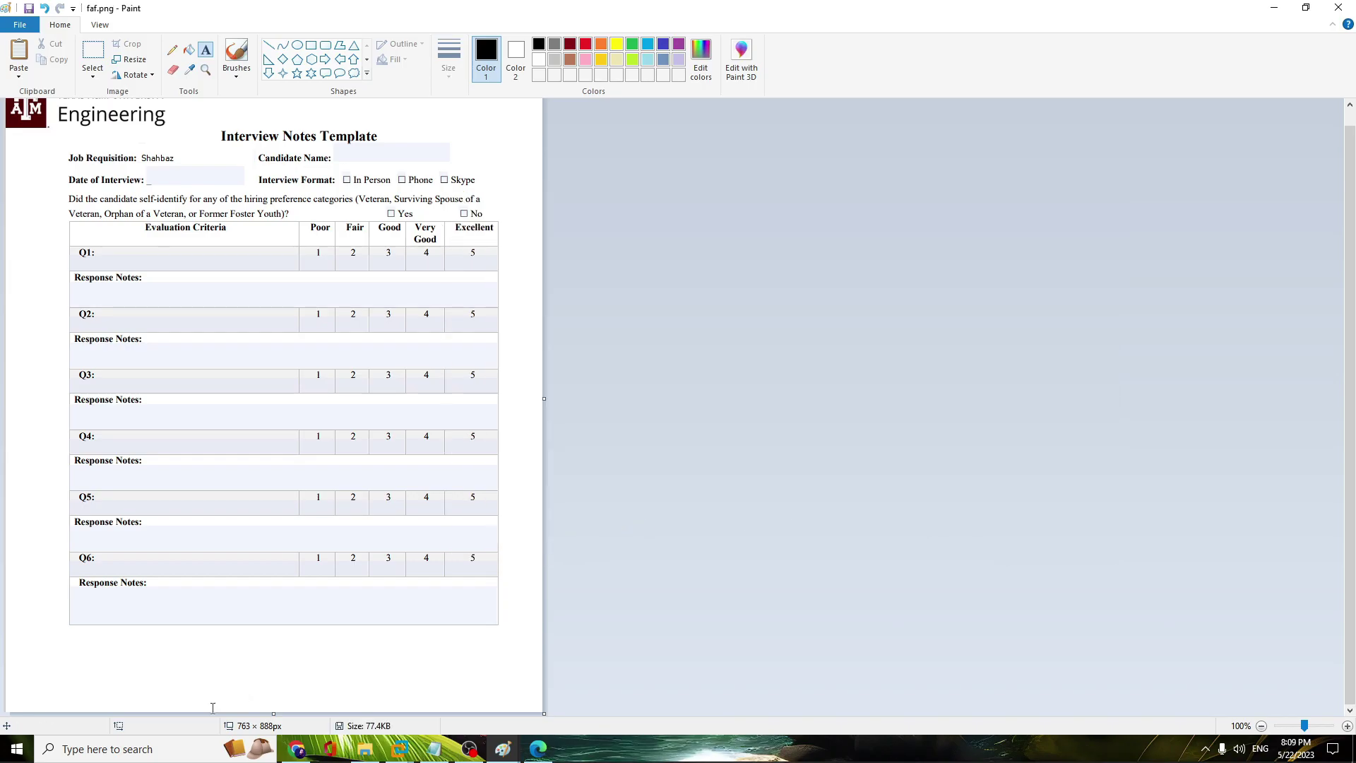
{"action": "left_click", "coordinate": [160, 746]}
Launch Word and start a new blank document
{"action": "type", "text": "word"}
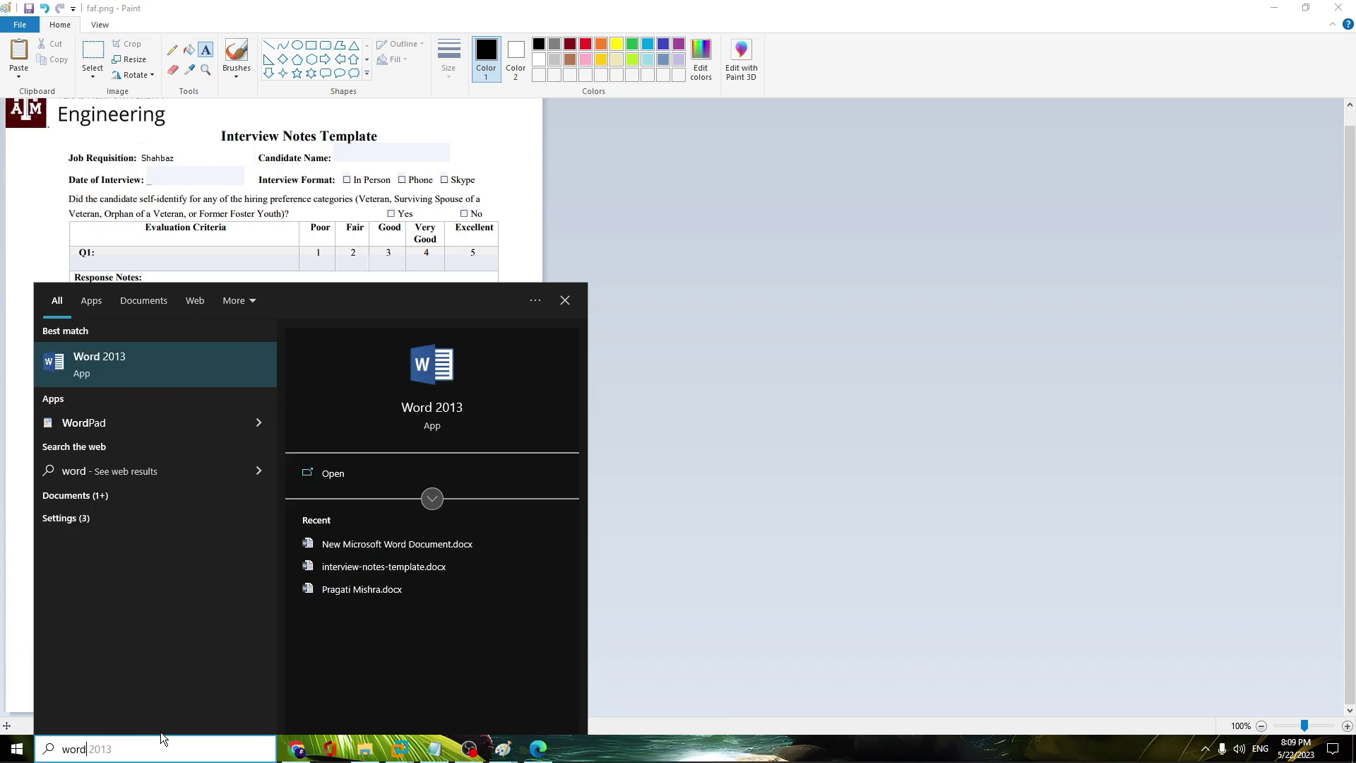
{"action": "key", "text": "Return"}
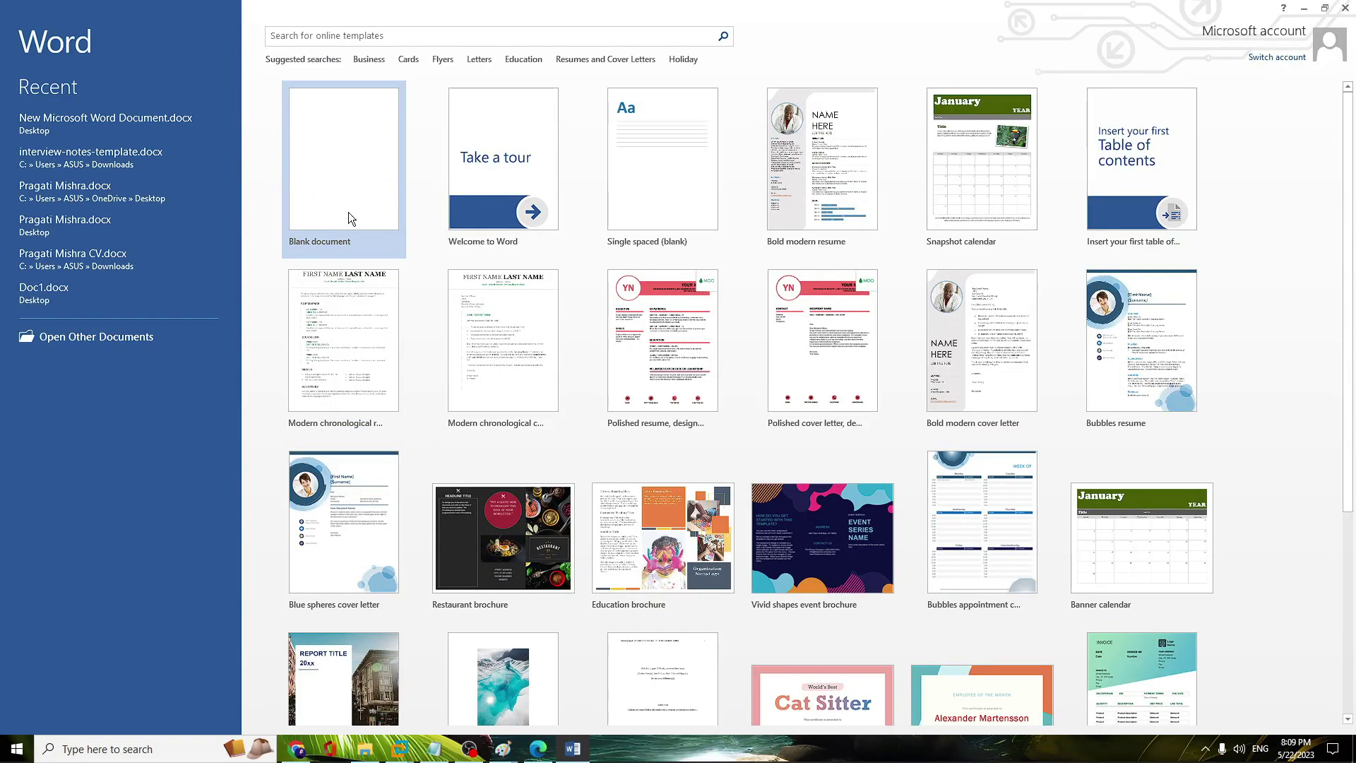
{"action": "left_click", "coordinate": [346, 196]}
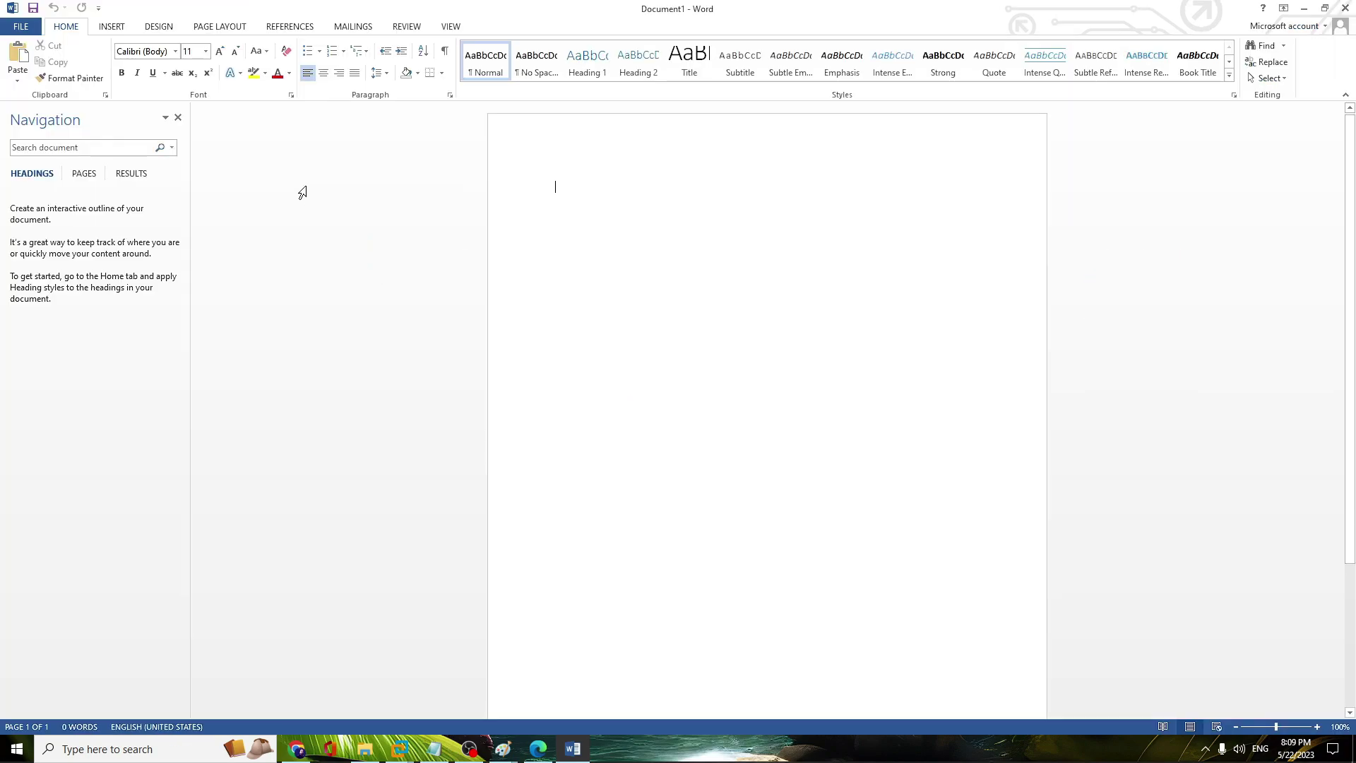
Insert faf.png from the Downloads folder as a picture
{"action": "left_click", "coordinate": [115, 29]}
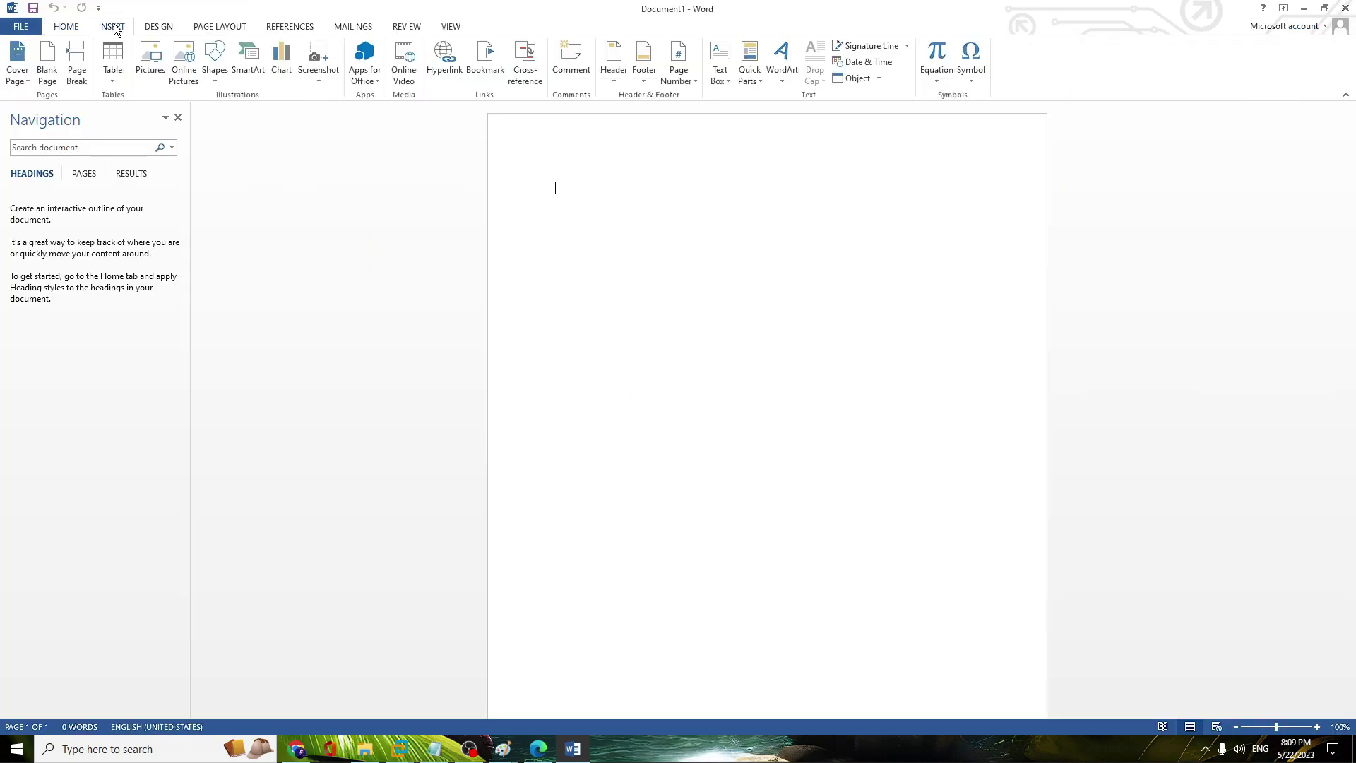
{"action": "left_click", "coordinate": [153, 61]}
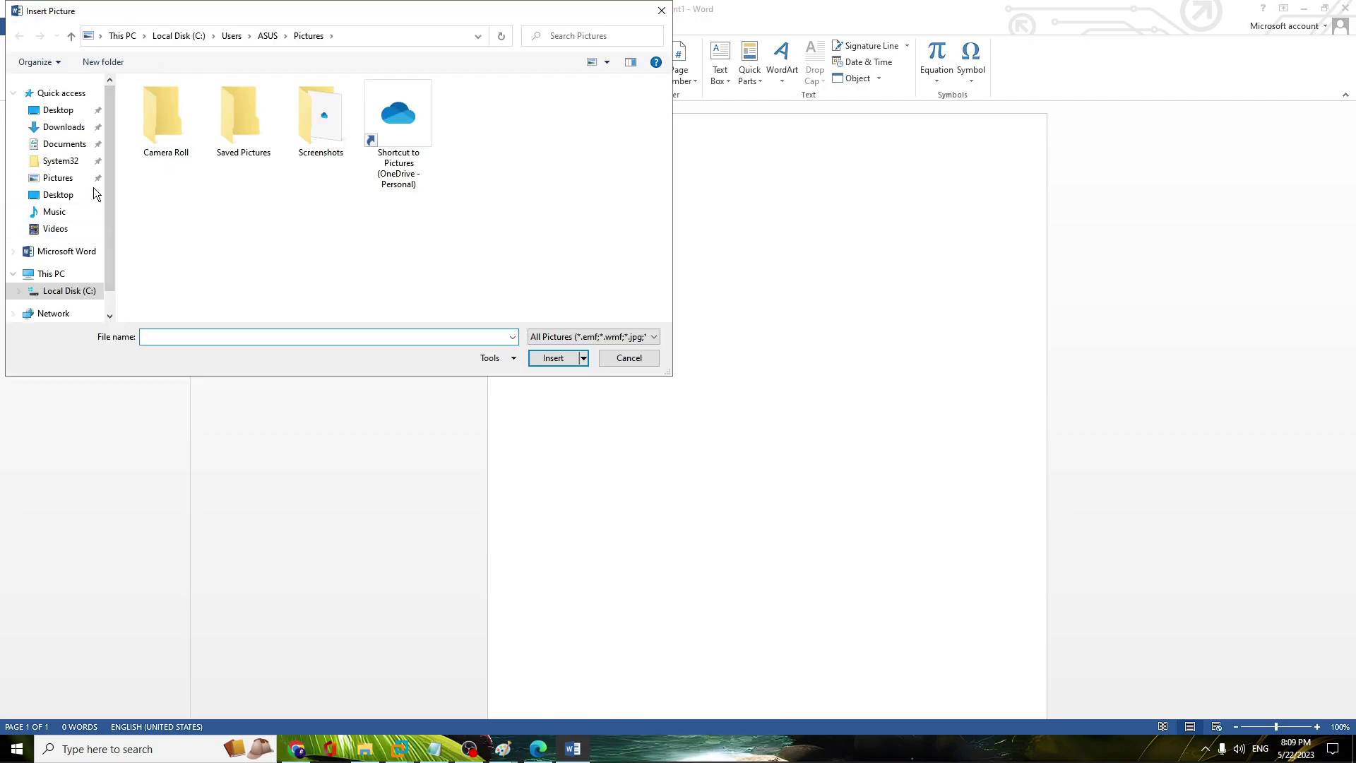
{"action": "left_click", "coordinate": [67, 128]}
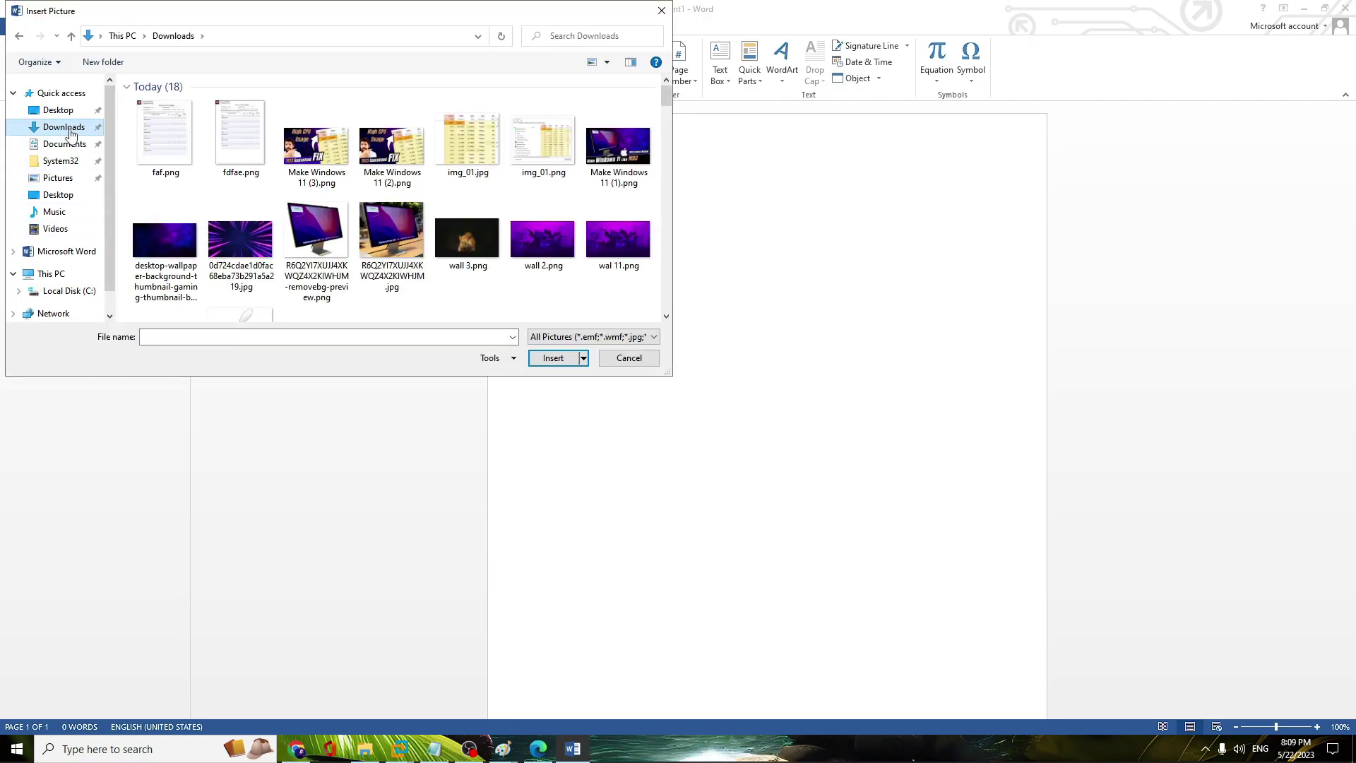
{"action": "left_click", "coordinate": [167, 141]}
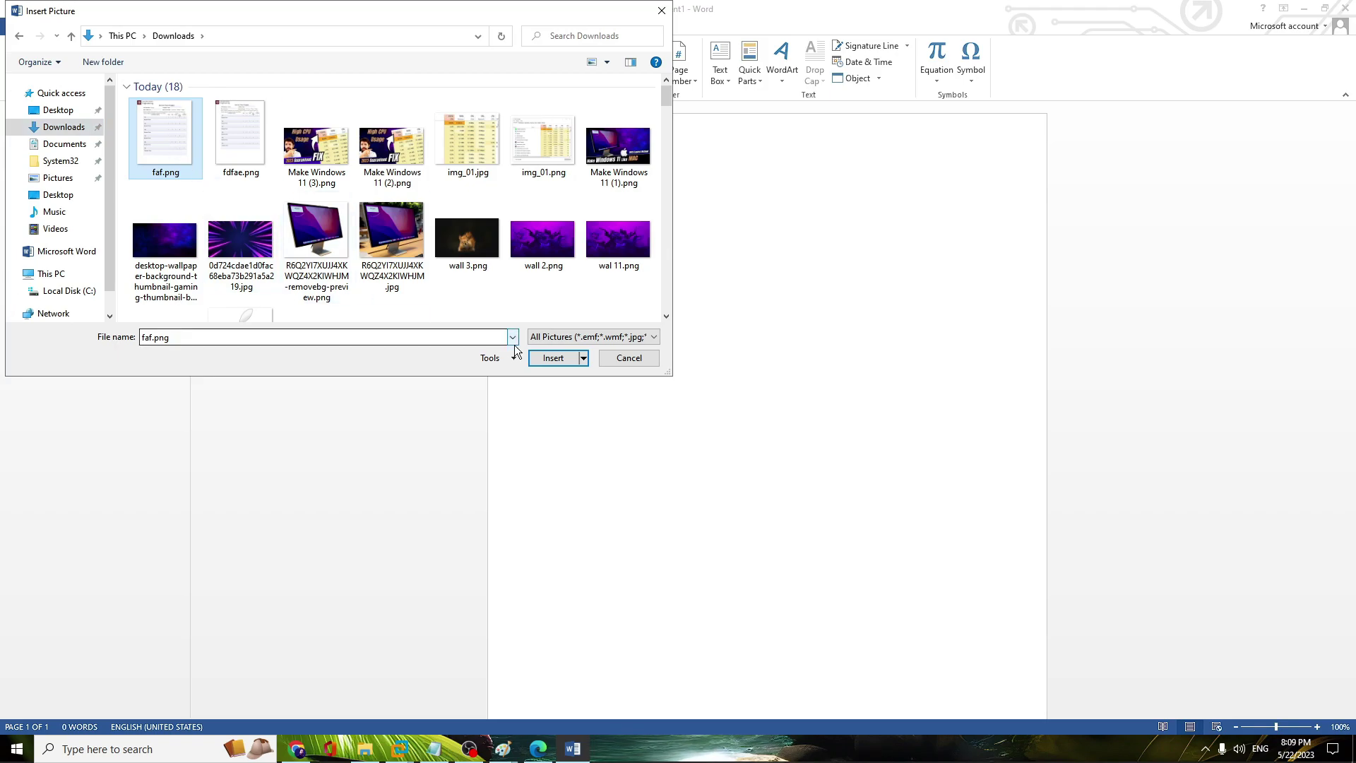
{"action": "left_click", "coordinate": [549, 359]}
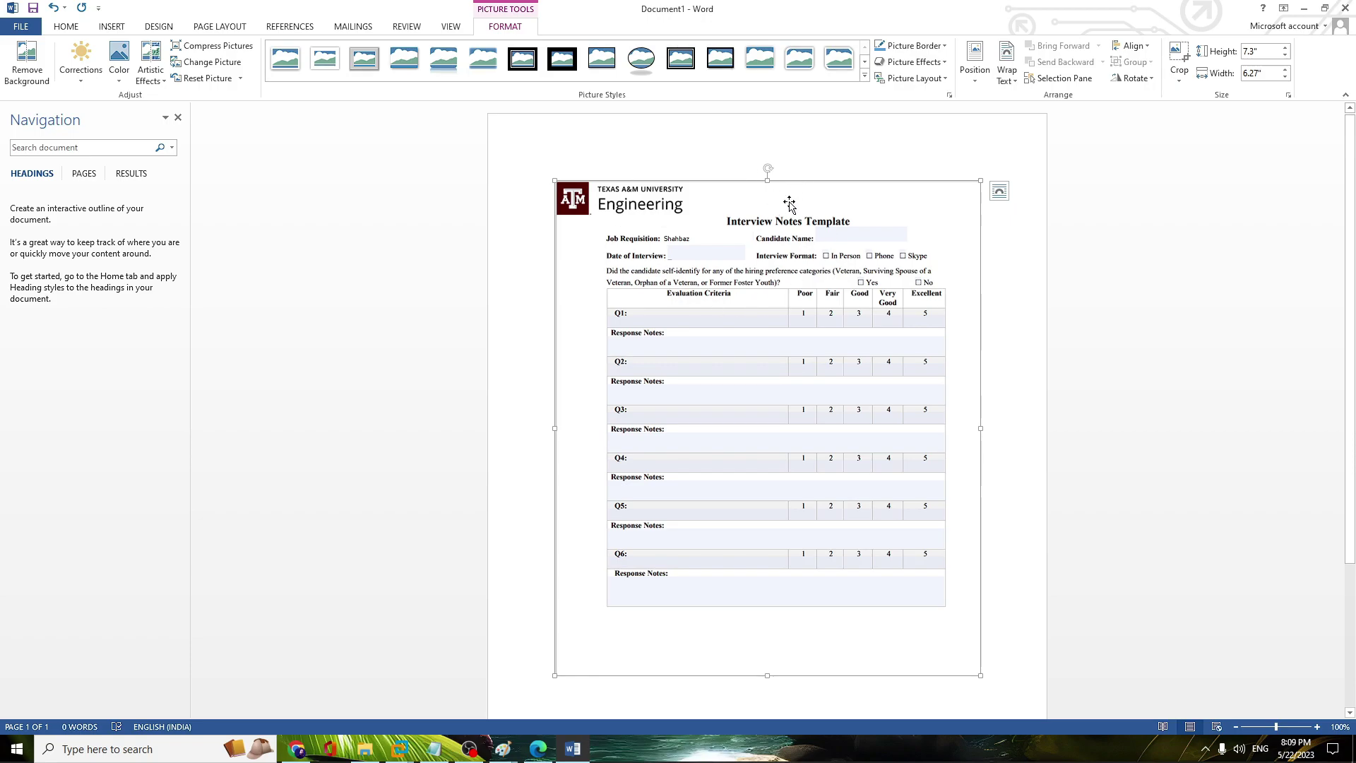
Set the picture to In Front of Text, move it to the top-left, and stretch it over the page
{"action": "left_click_drag", "start_coordinate": [789, 204], "coordinate": [800, 173]}
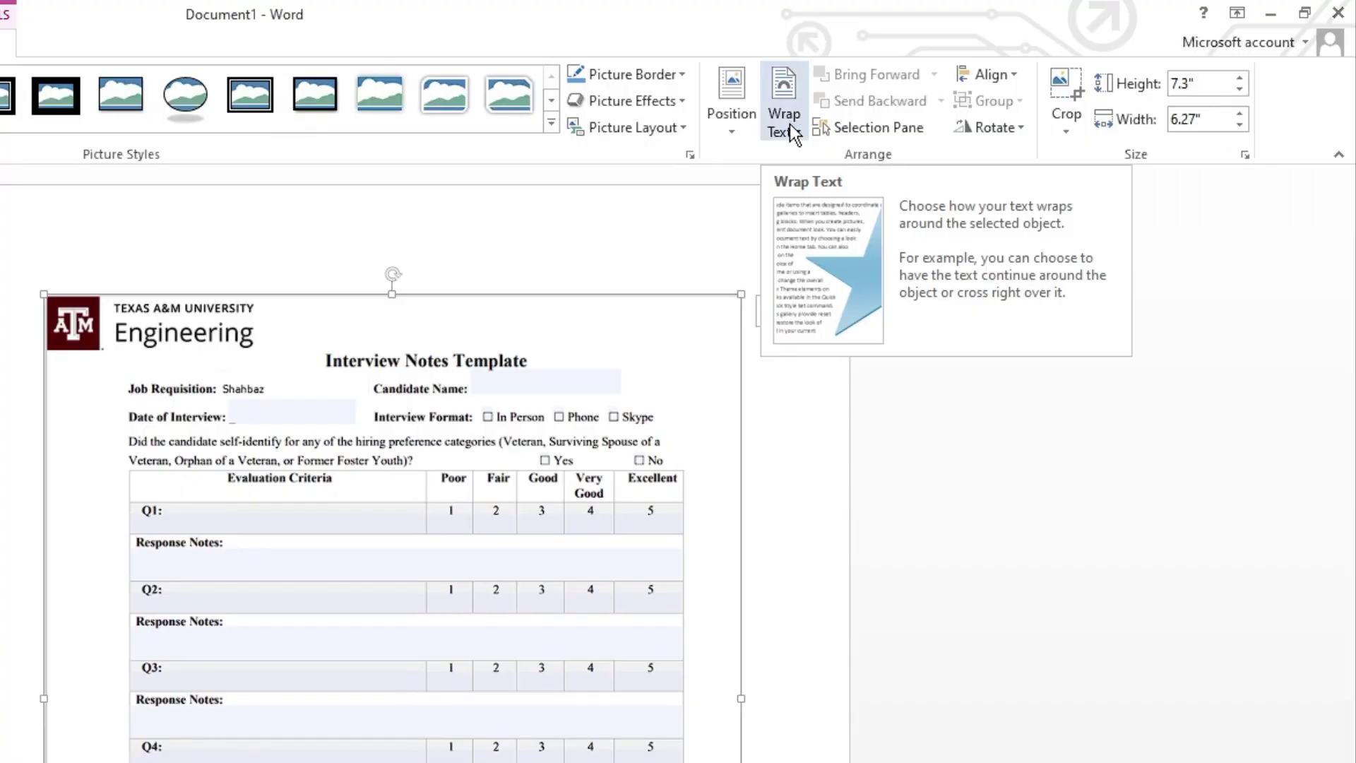
{"action": "left_click", "coordinate": [793, 125]}
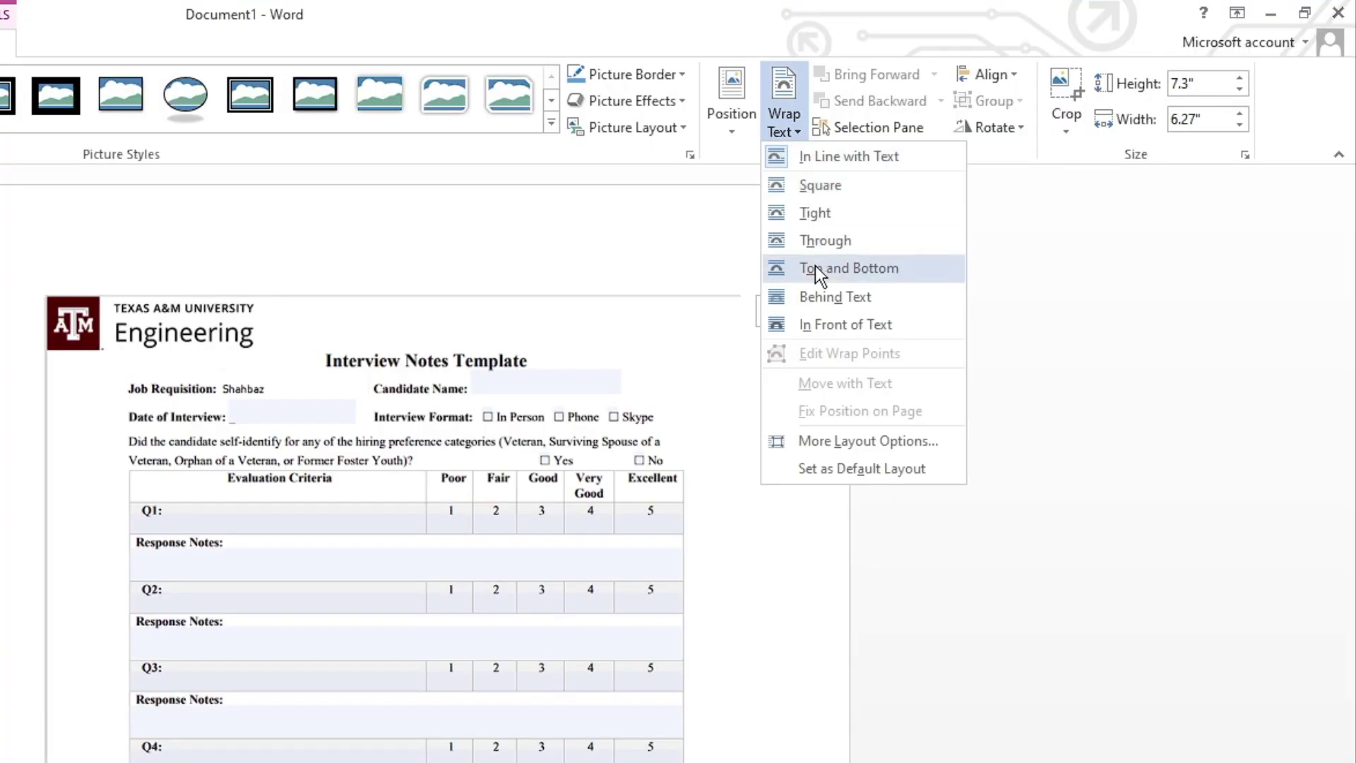
{"action": "left_click", "coordinate": [864, 325]}
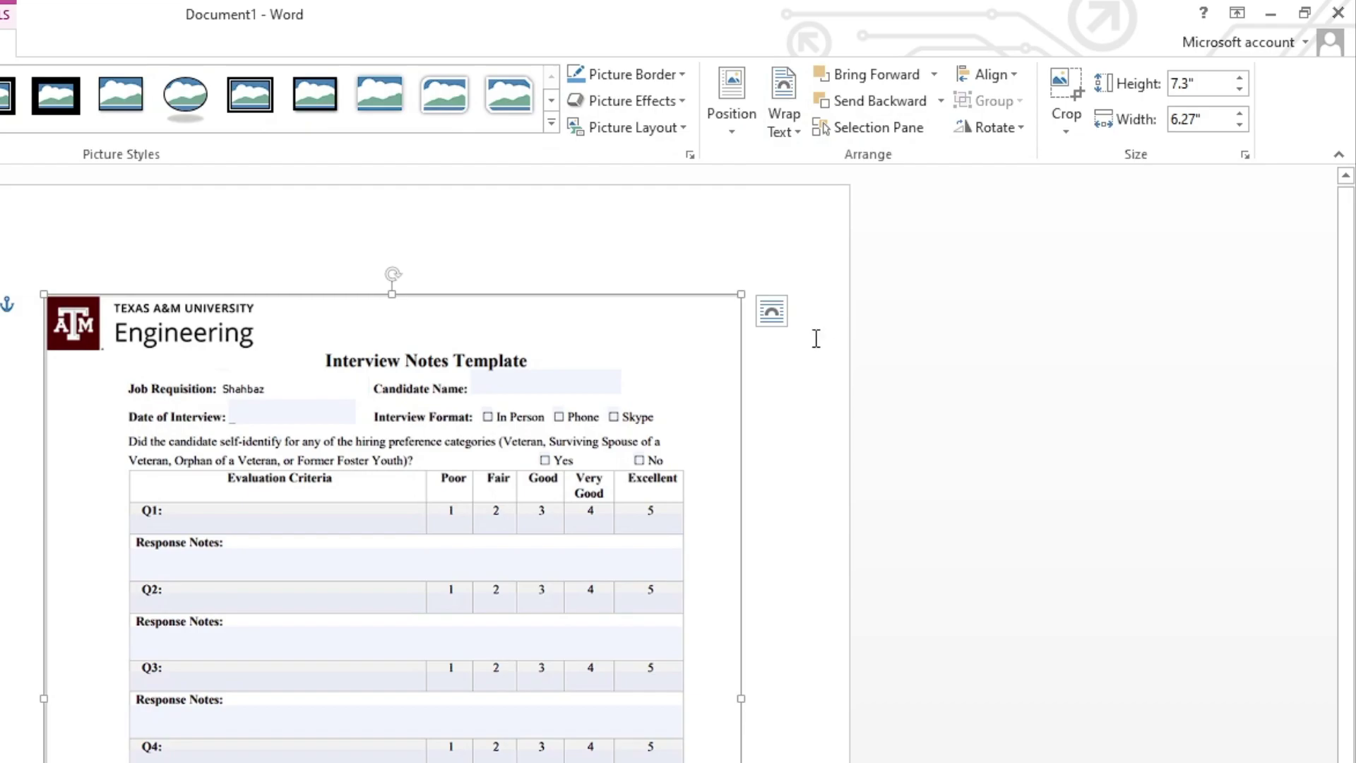
{"action": "left_click_drag", "start_coordinate": [594, 381], "coordinate": [521, 315]}
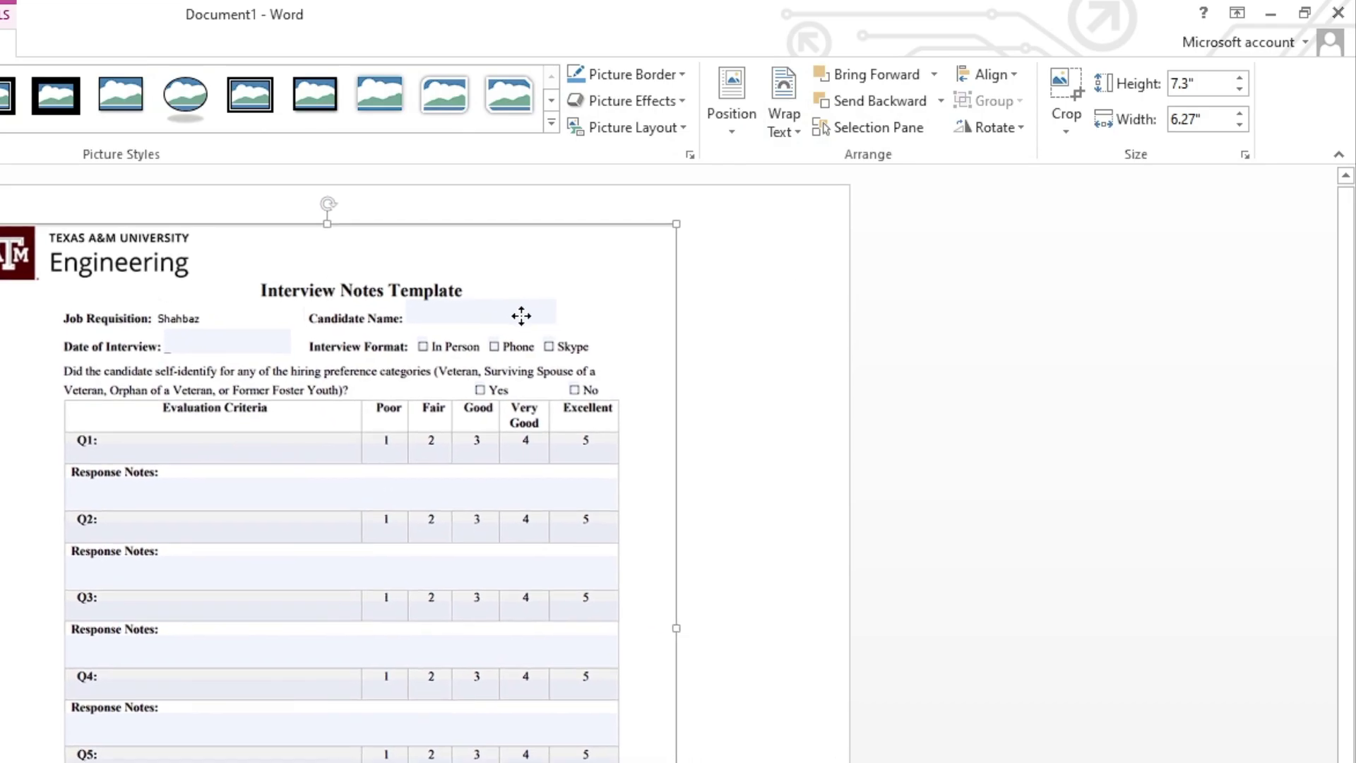
{"action": "scroll", "coordinate": [607, 460], "scroll_direction": "down", "scroll_amount": 2}
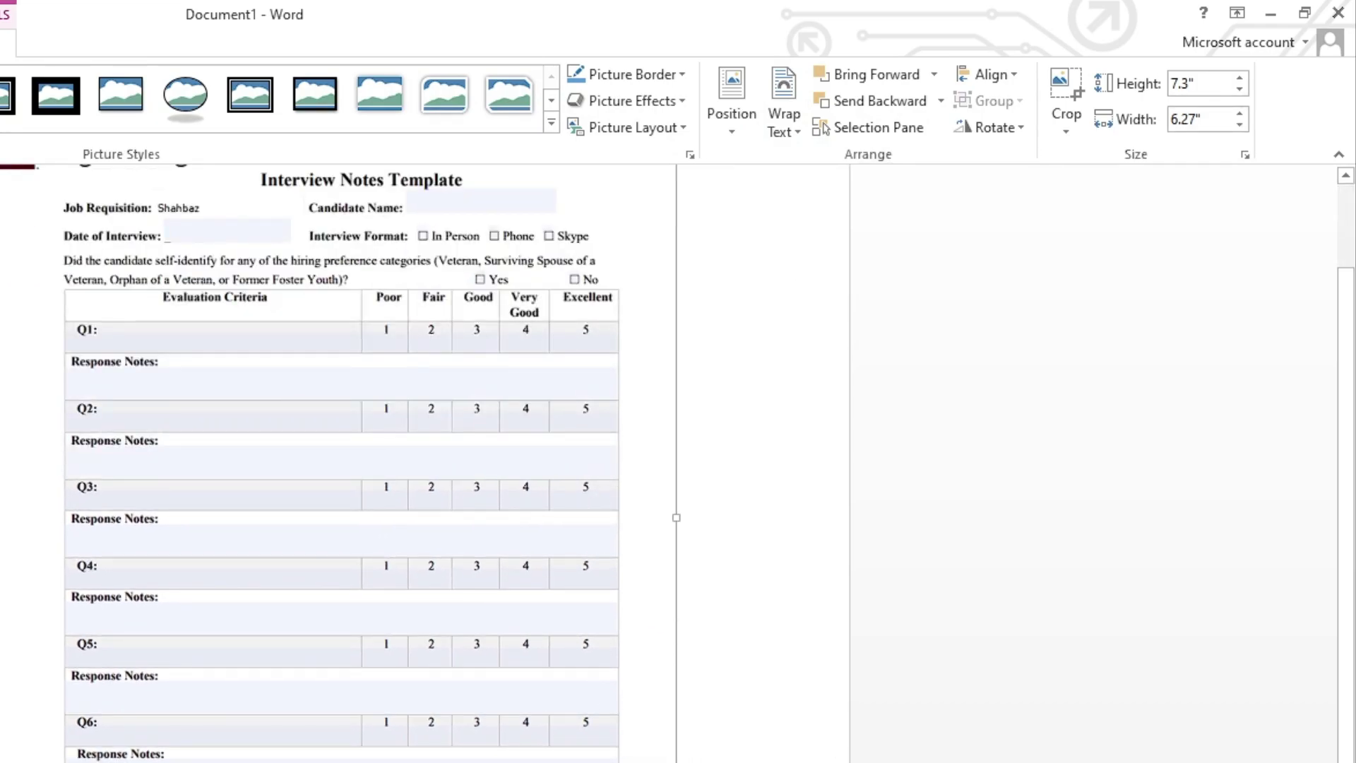
{"action": "scroll", "coordinate": [388, 495], "scroll_direction": "up", "scroll_amount": 2}
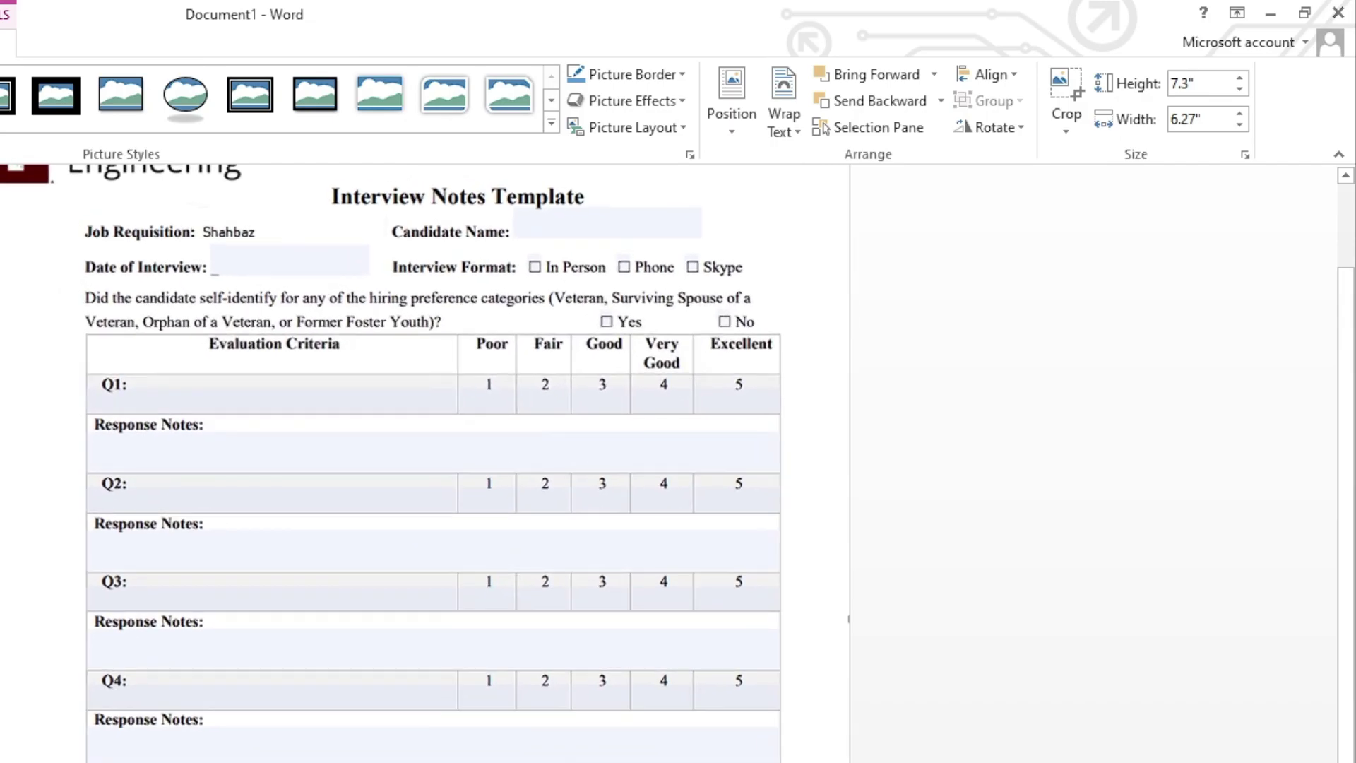
{"action": "left_click_drag", "start_coordinate": [842, 760], "coordinate": [905, 759]}
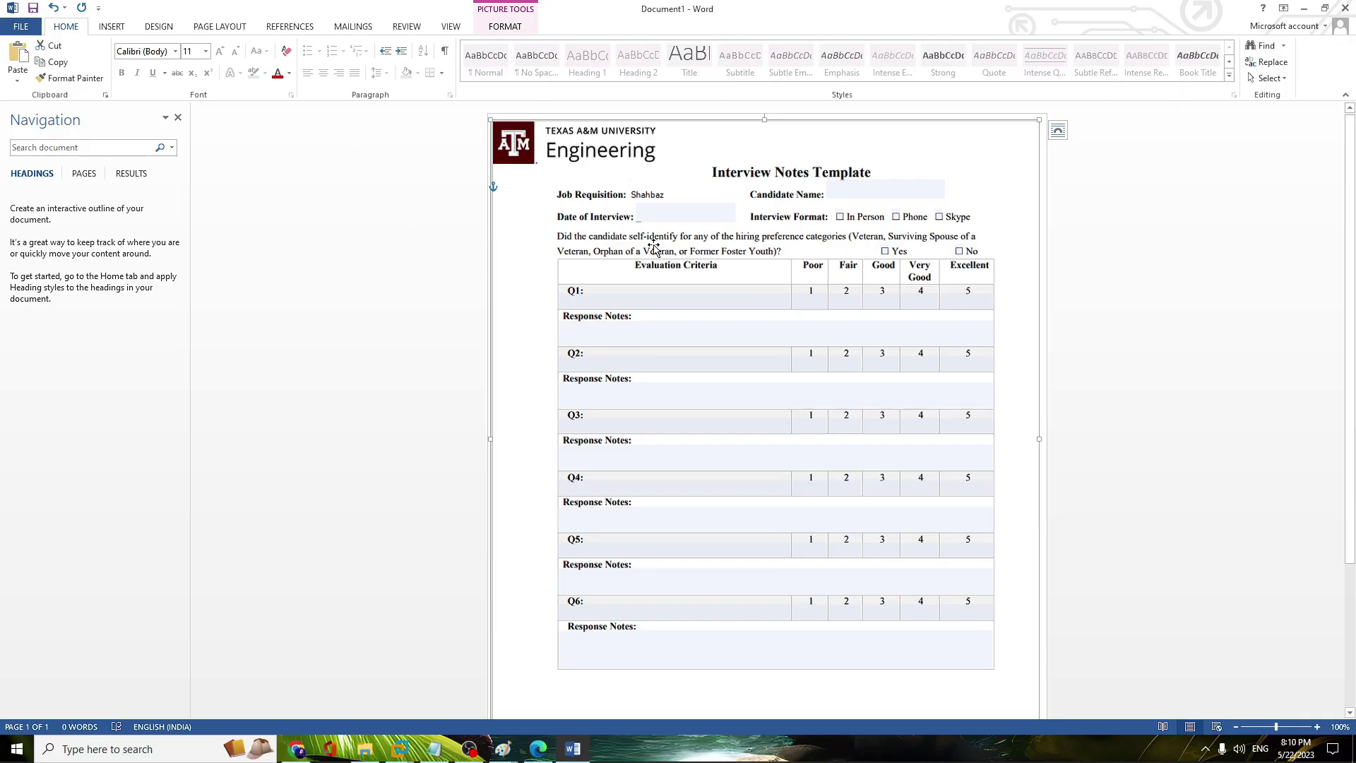
Save the document as Doc1.pdf in Documents using the PDF (*.pdf) file type
{"action": "left_click", "coordinate": [23, 27]}
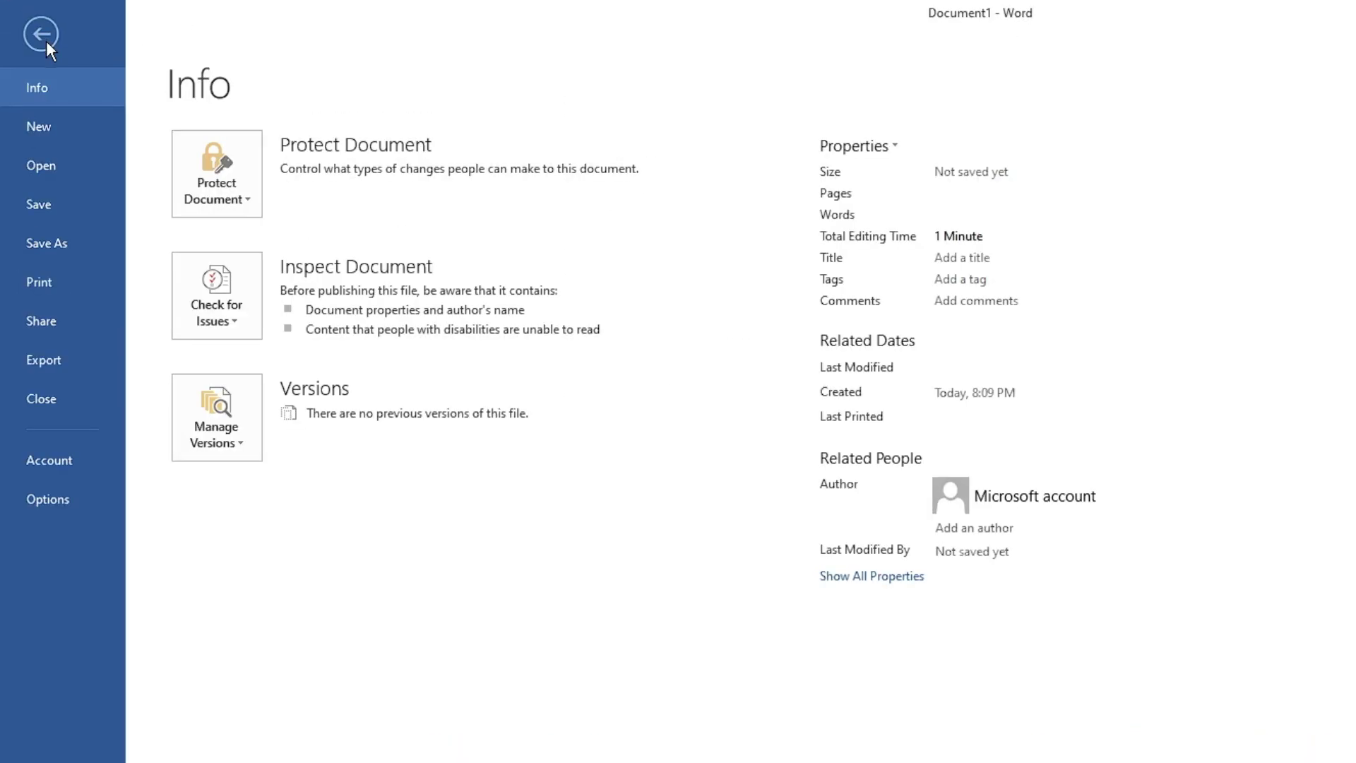
{"action": "left_click", "coordinate": [61, 243]}
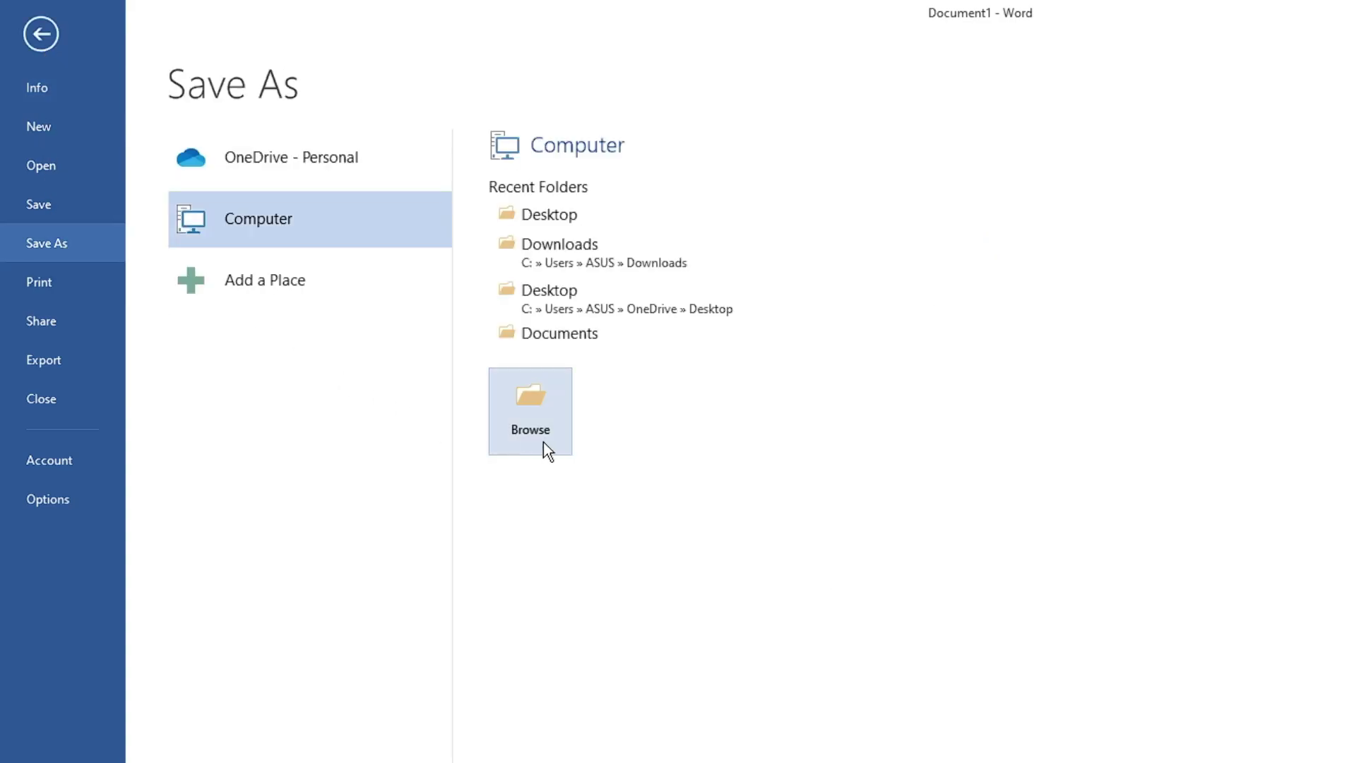
{"action": "left_click", "coordinate": [533, 410]}
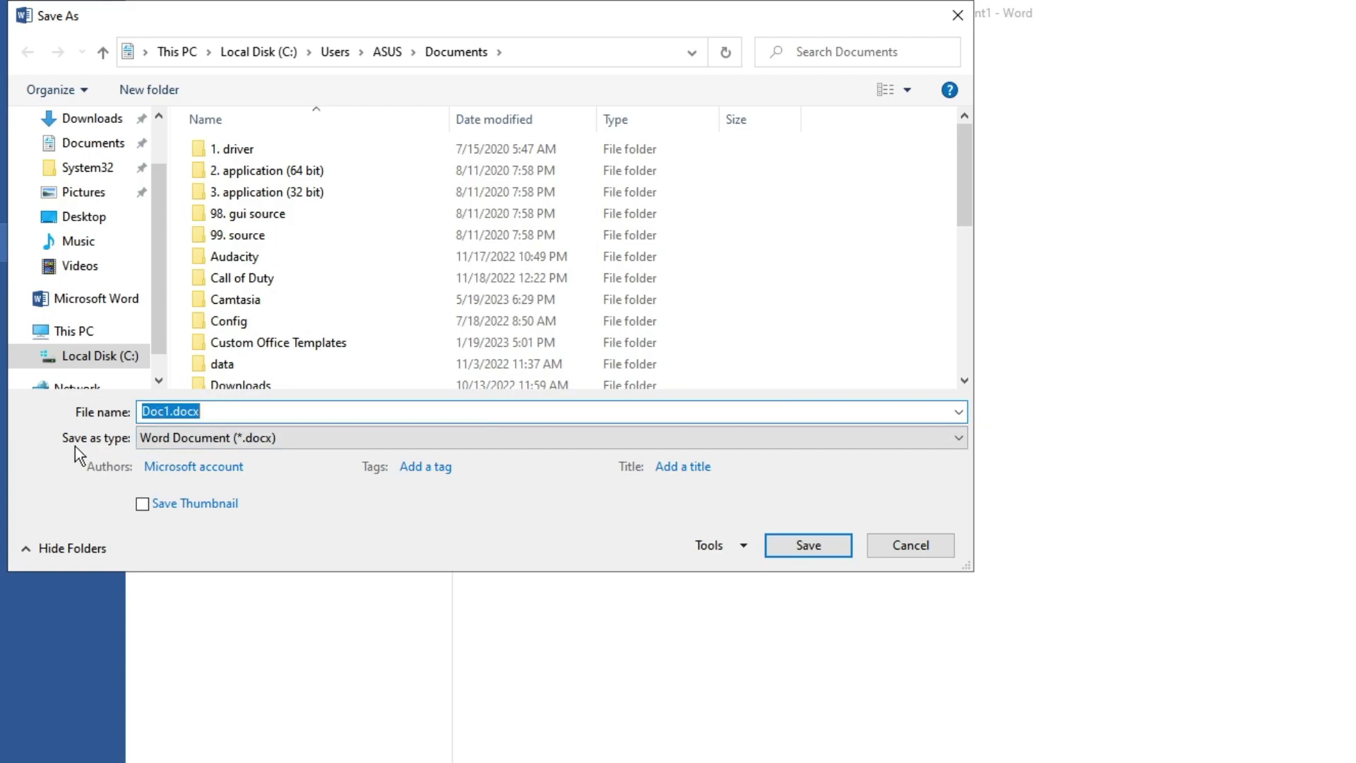
{"action": "left_click", "coordinate": [294, 441]}
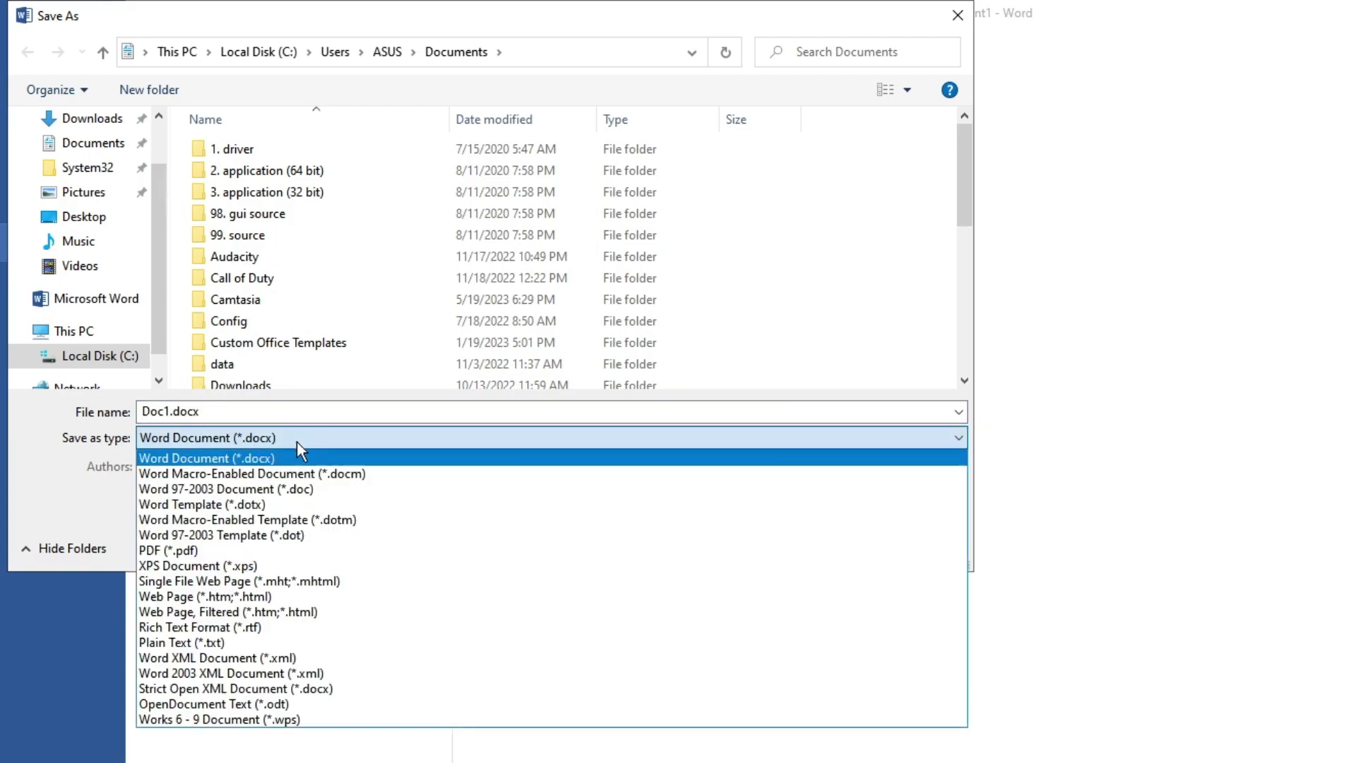
{"action": "left_click", "coordinate": [198, 545]}
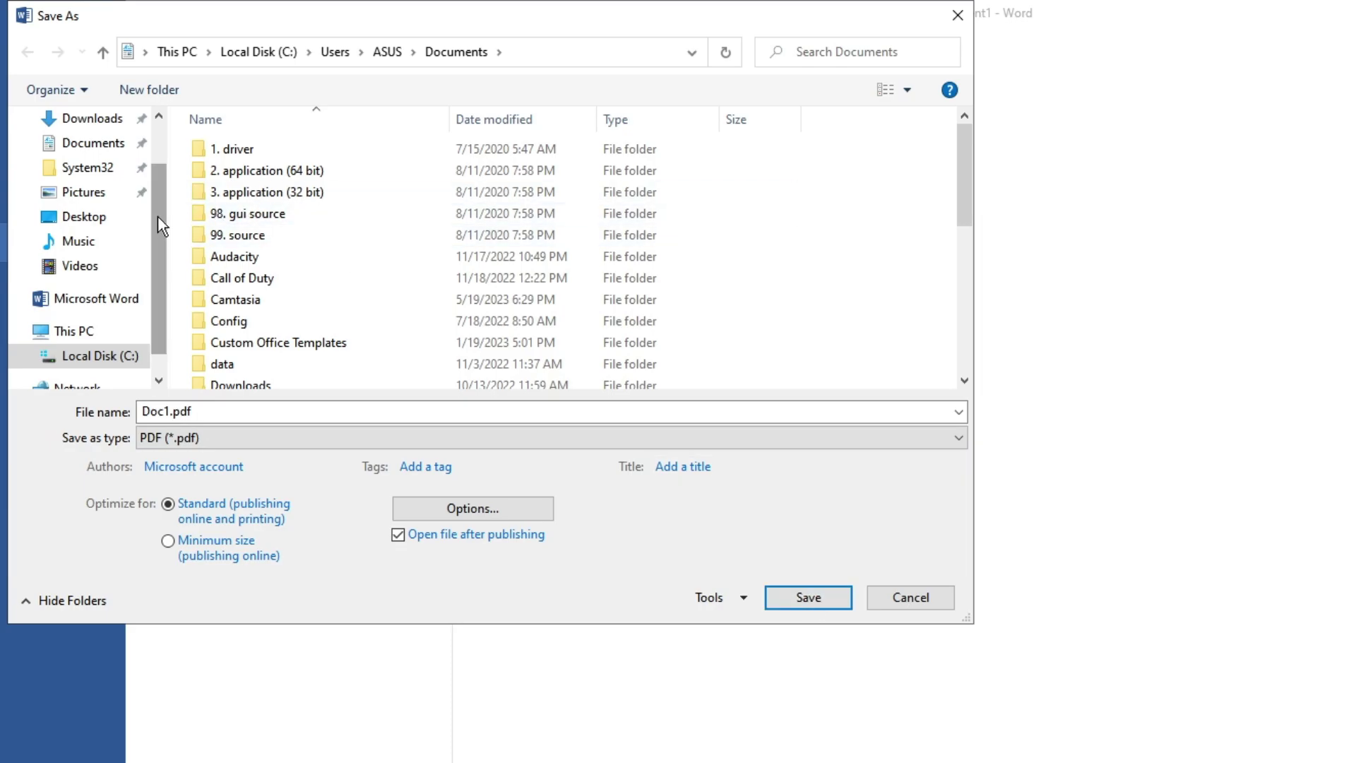
{"action": "left_click", "coordinate": [799, 599]}
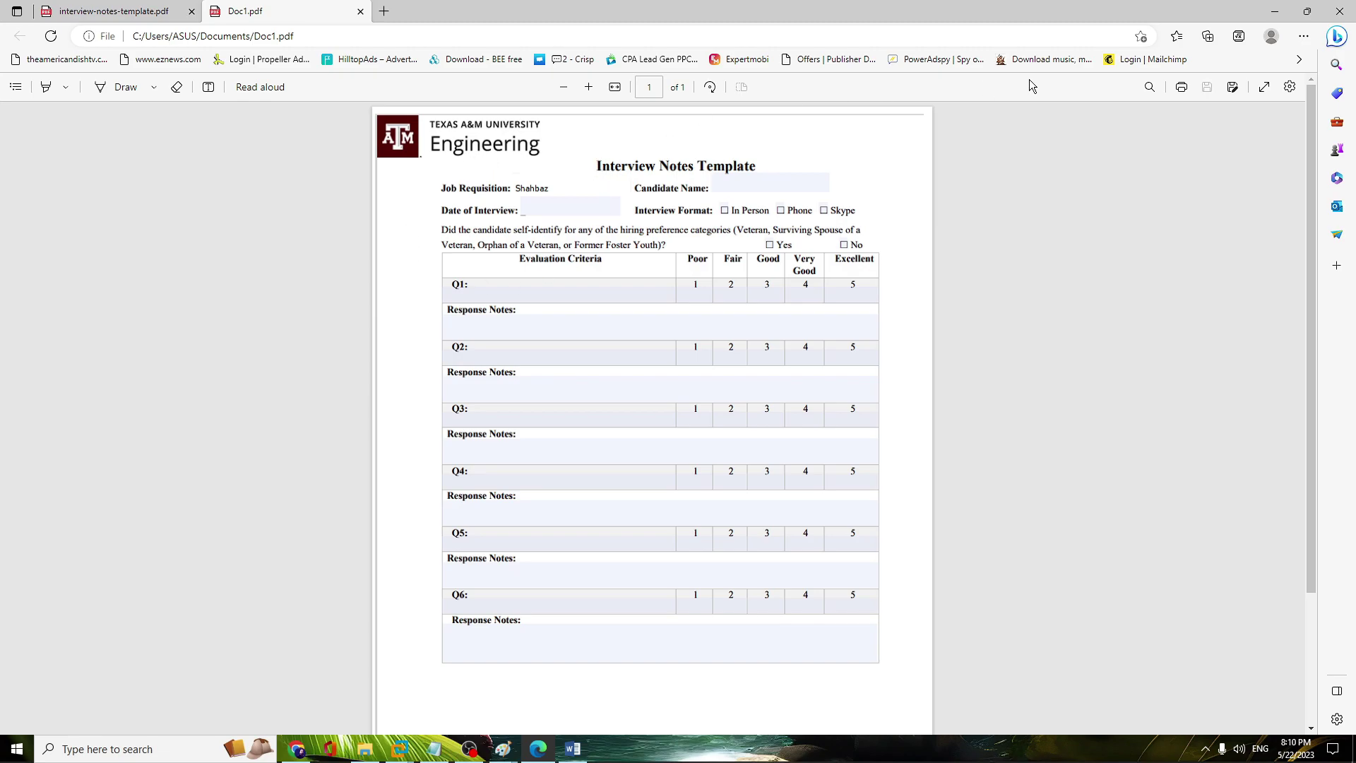
Close the Doc1.pdf tab and go to google.com in a new tab
{"action": "left_click", "coordinate": [361, 11]}
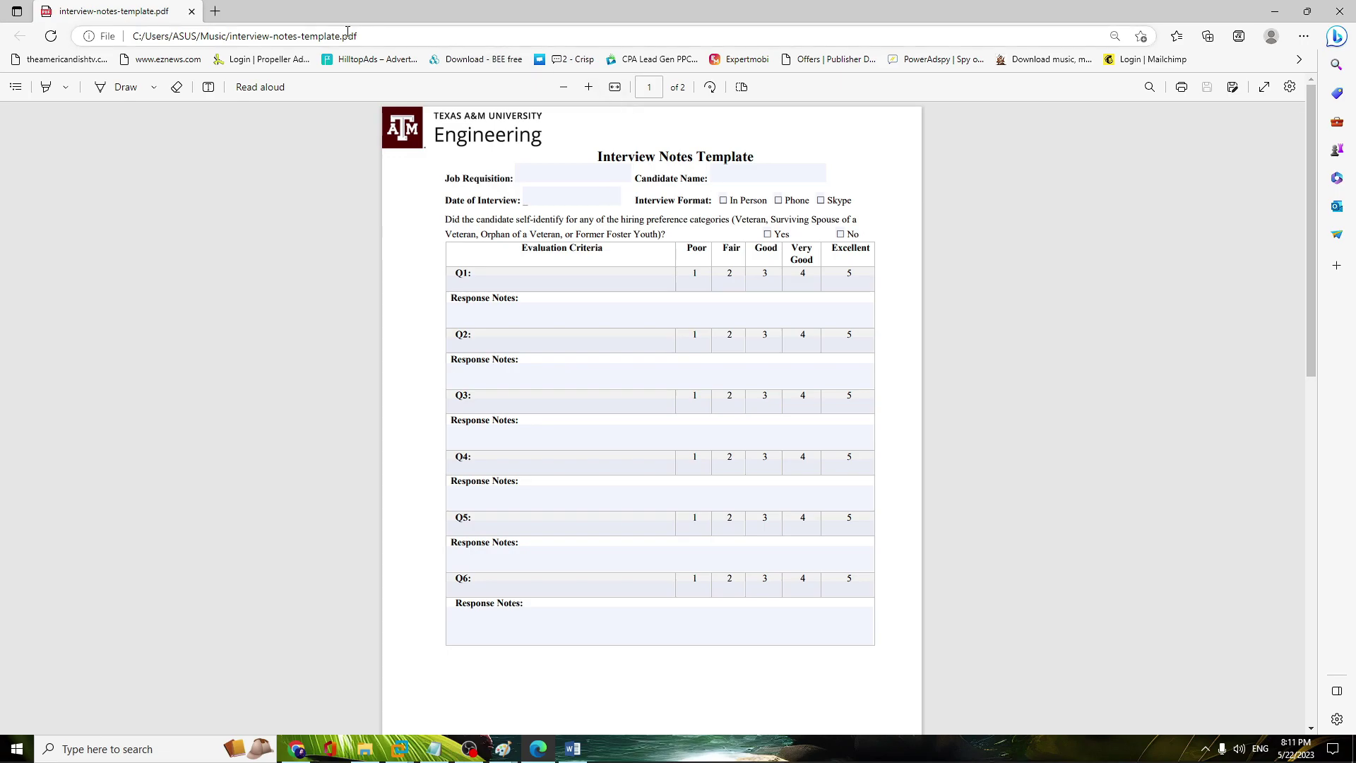
{"action": "left_click", "coordinate": [215, 11]}
{"action": "type", "text": "google.com"}
{"action": "key", "text": "Return"}
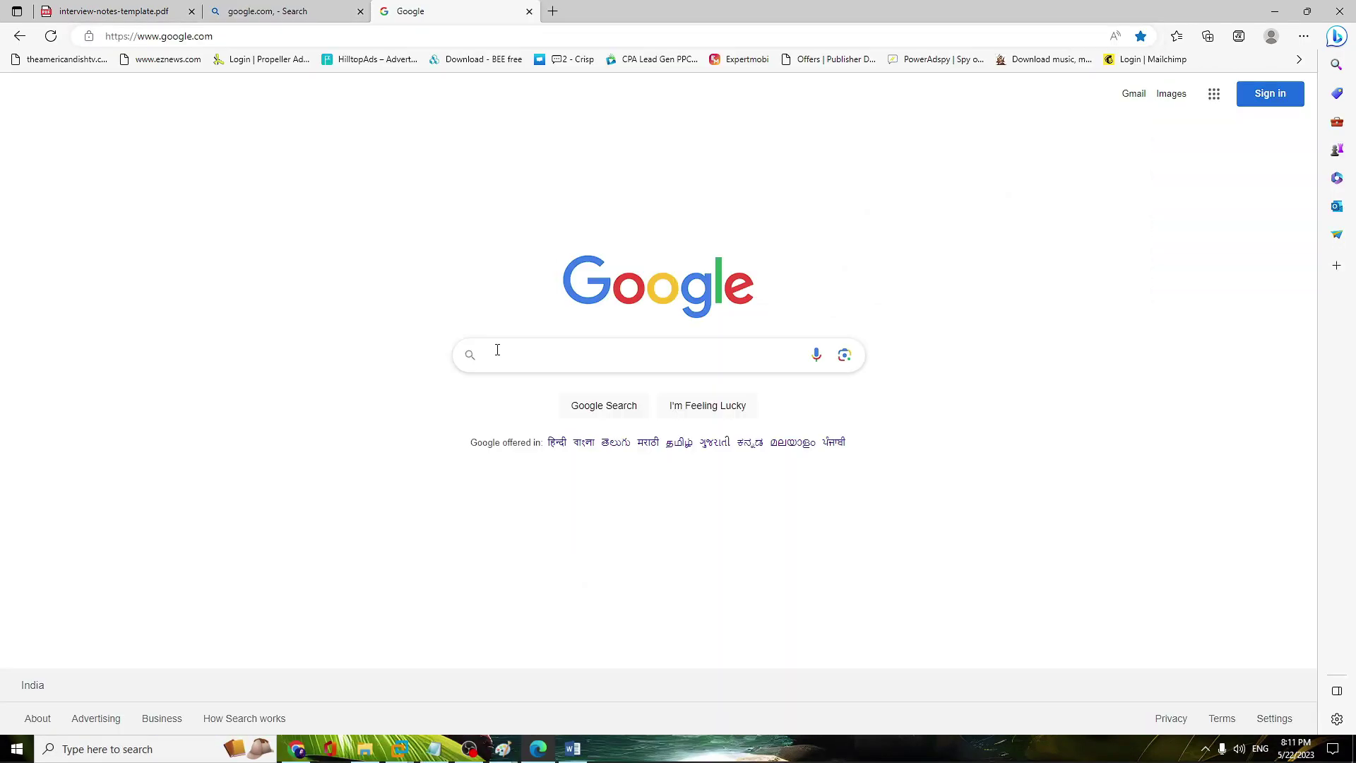
Search Google for 'convert pdf to word'
{"action": "left_click", "coordinate": [497, 351]}
{"action": "type", "text": "co"}
{"action": "key", "text": "BackSpace"}
{"action": "type", "text": "o wor"}
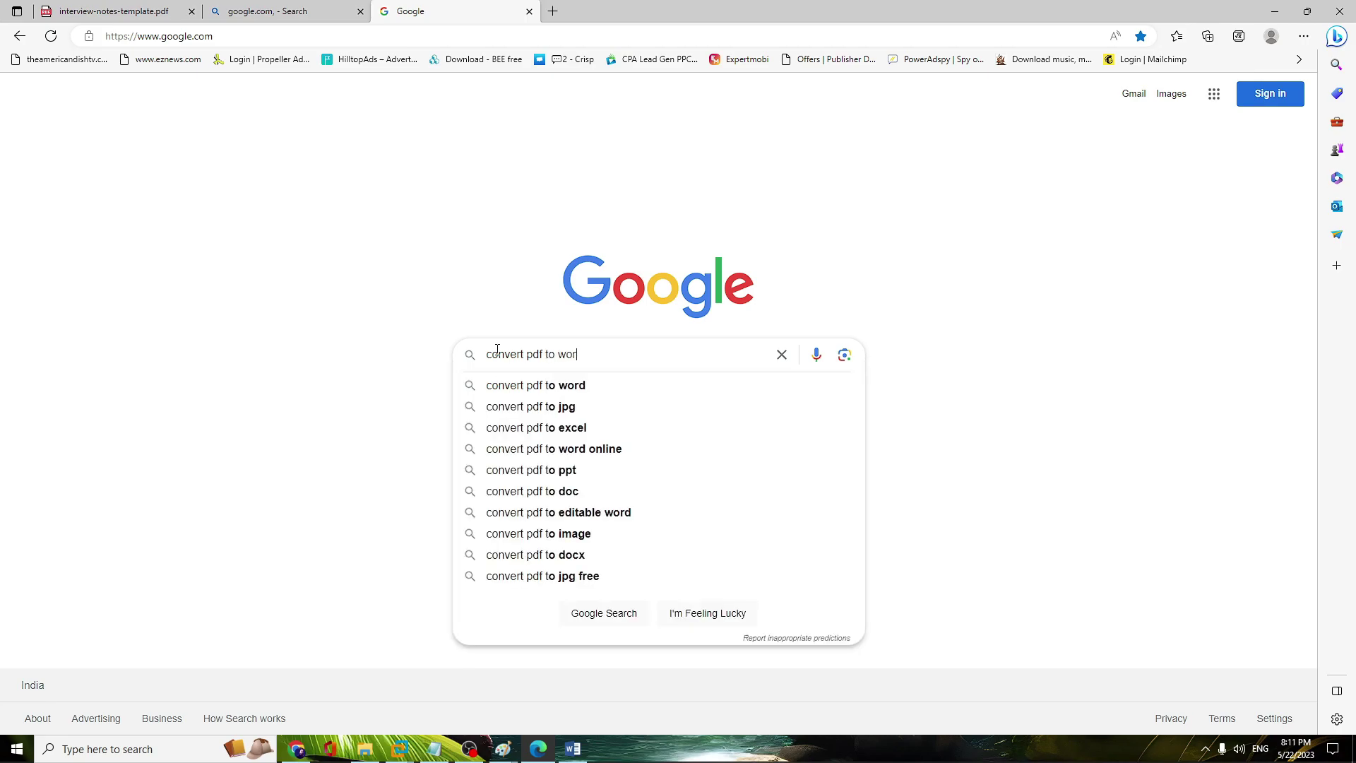
{"action": "type", "text": "d"}
{"action": "key", "text": "Return"}
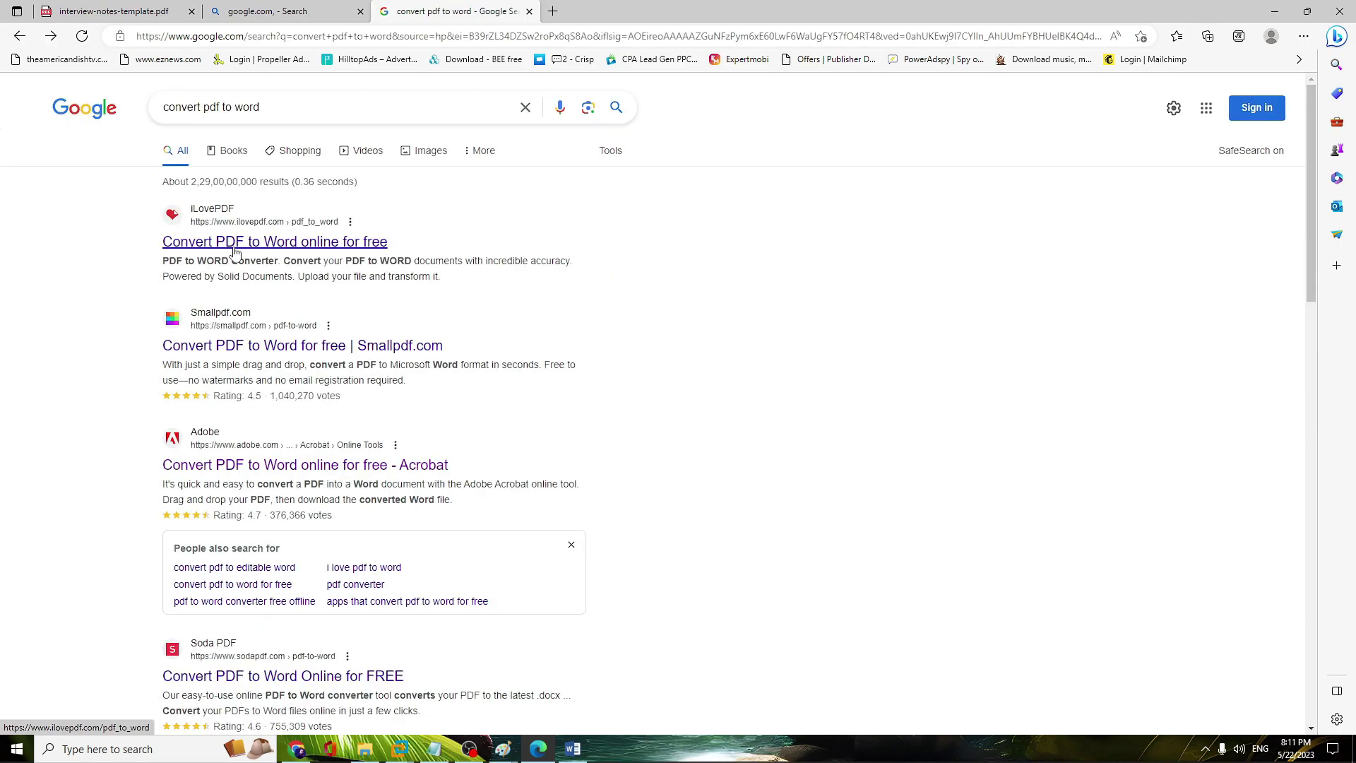
Upload interview-notes-template.pdf from Music to iLovePDF's PDF to Word converter, convert, and download the .docx
{"action": "left_click", "coordinate": [235, 248]}
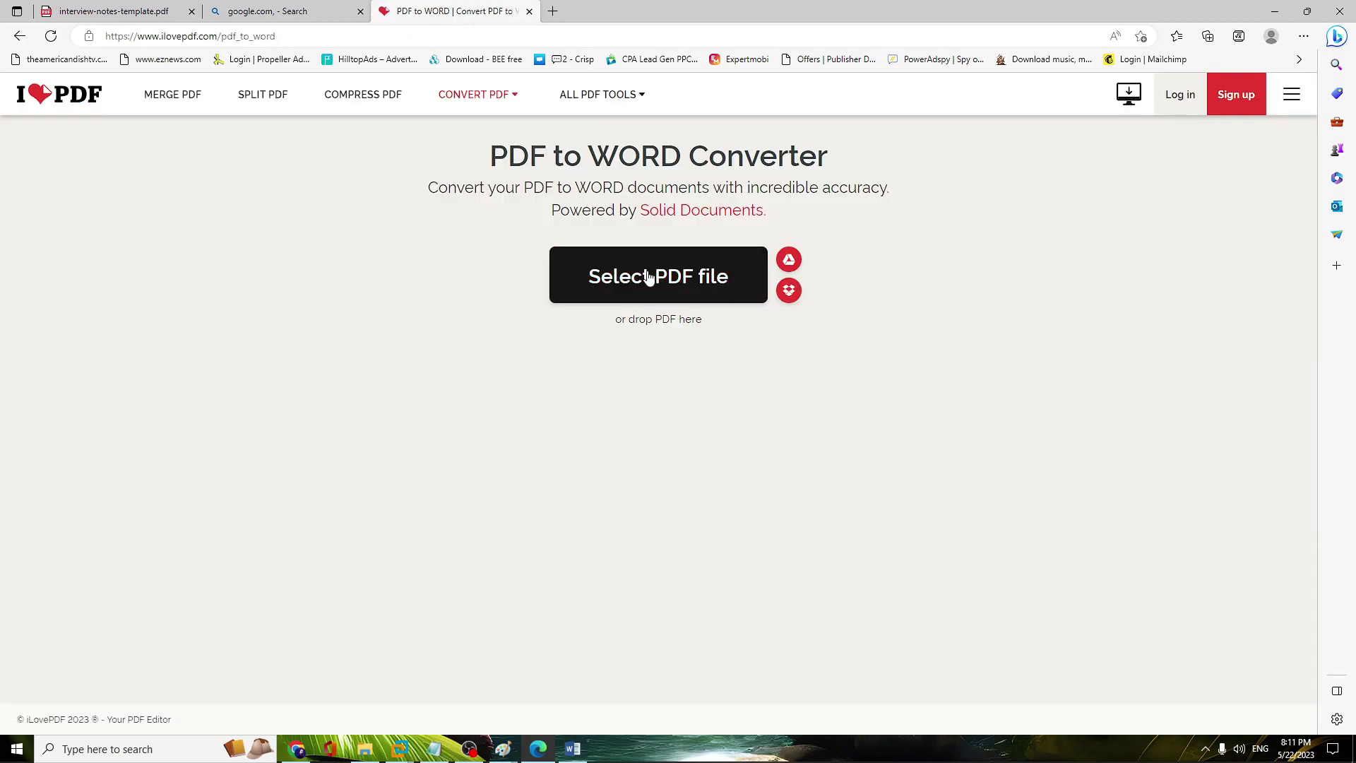
{"action": "left_click", "coordinate": [649, 277]}
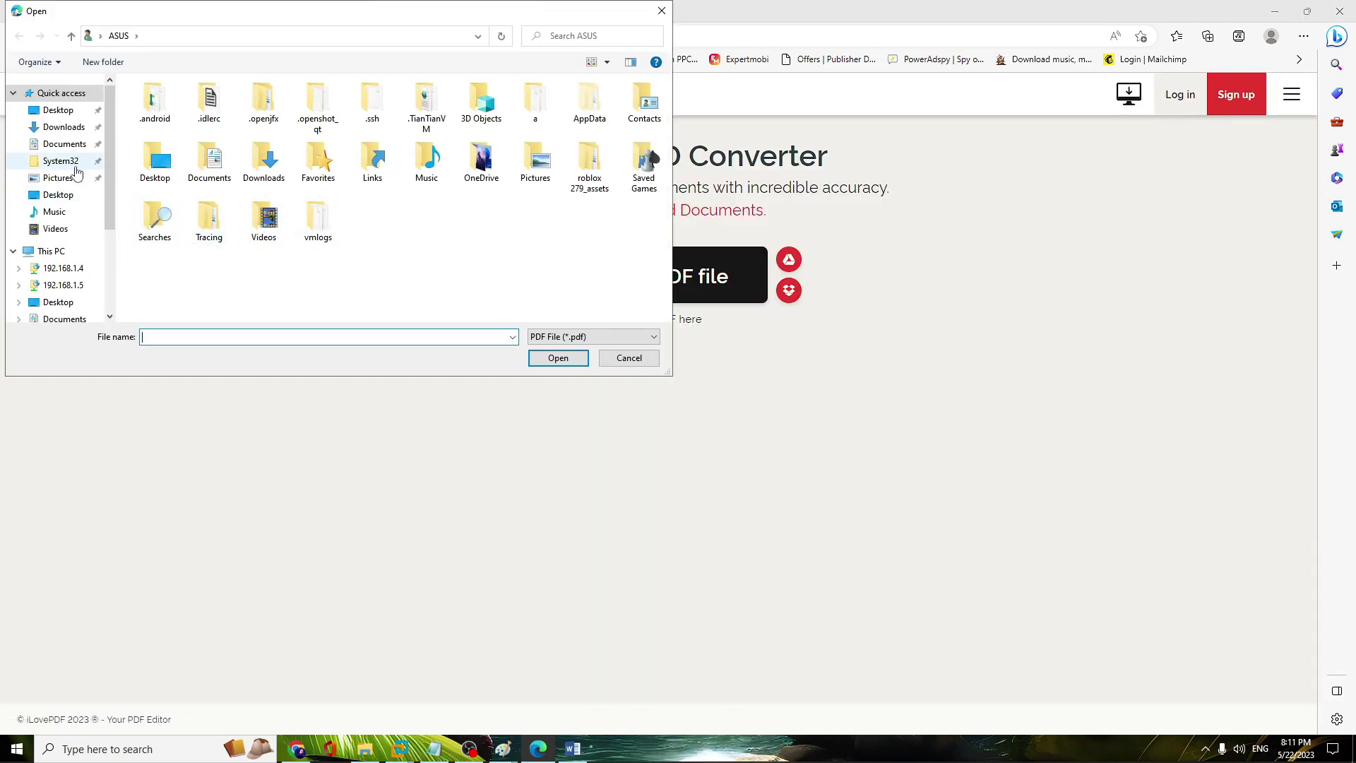
{"action": "left_click", "coordinate": [62, 211]}
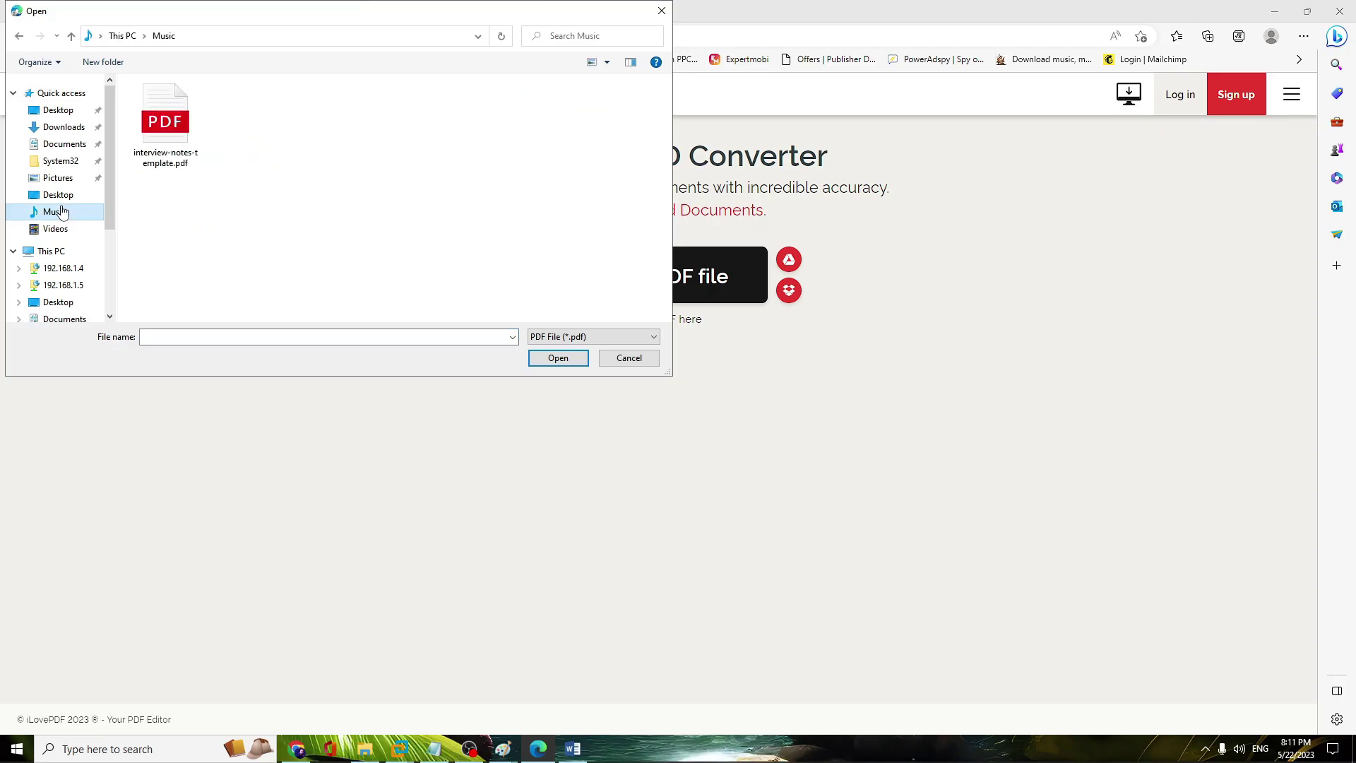
{"action": "left_click", "coordinate": [178, 143]}
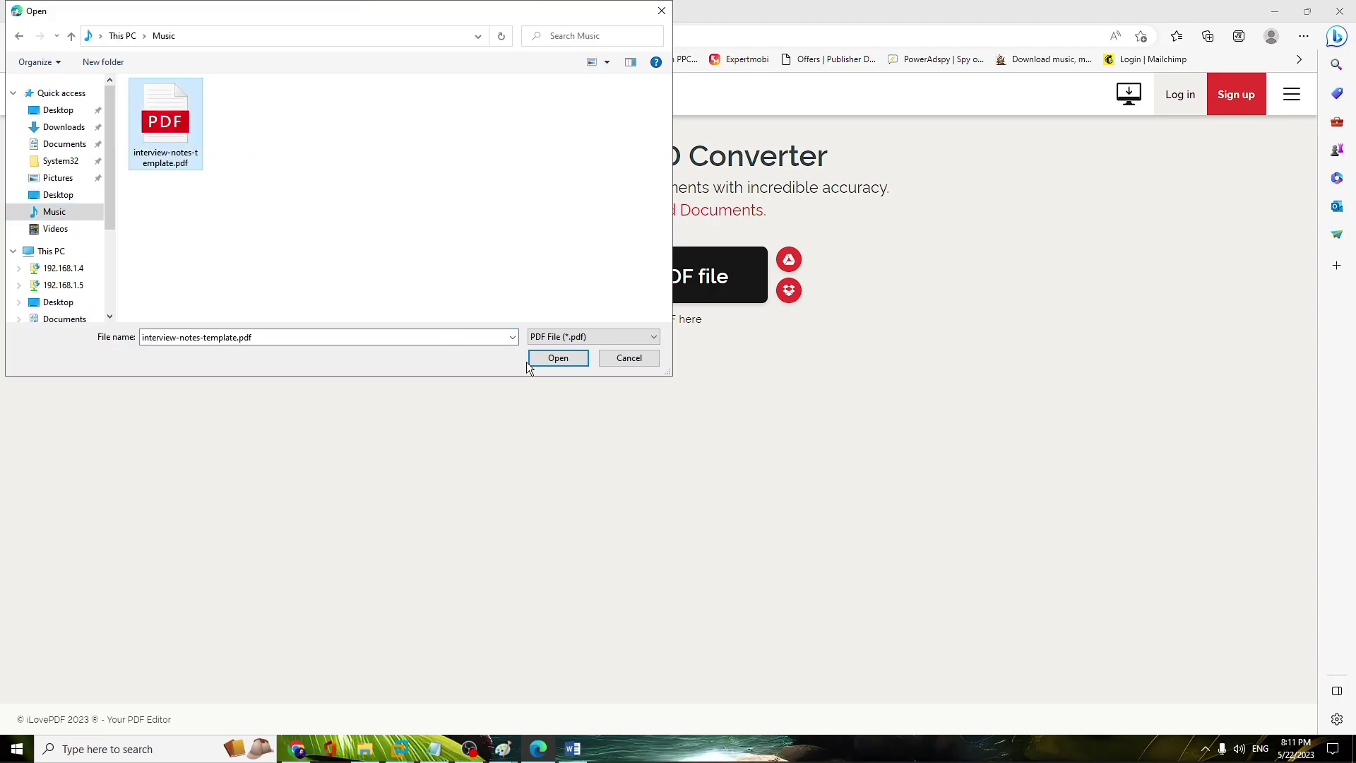
{"action": "left_click", "coordinate": [557, 359]}
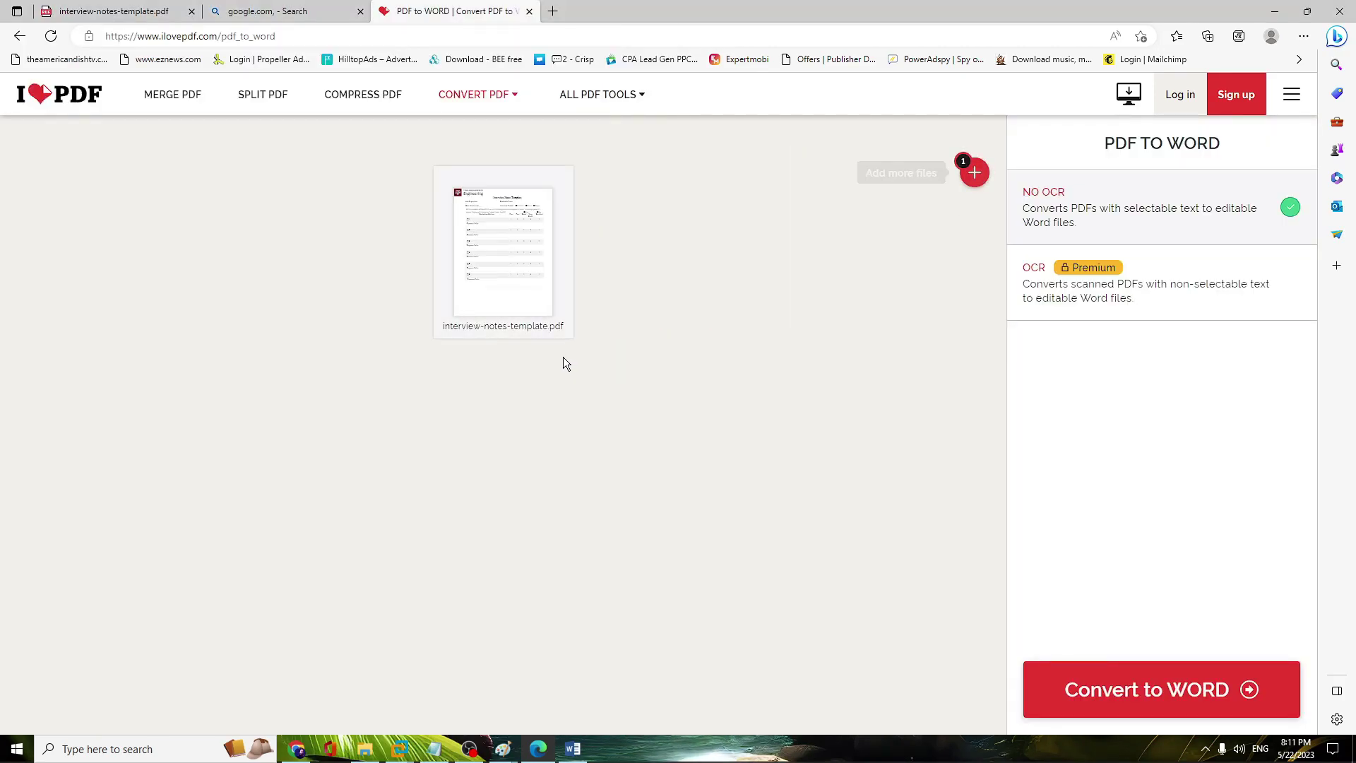
{"action": "left_click", "coordinate": [1130, 682]}
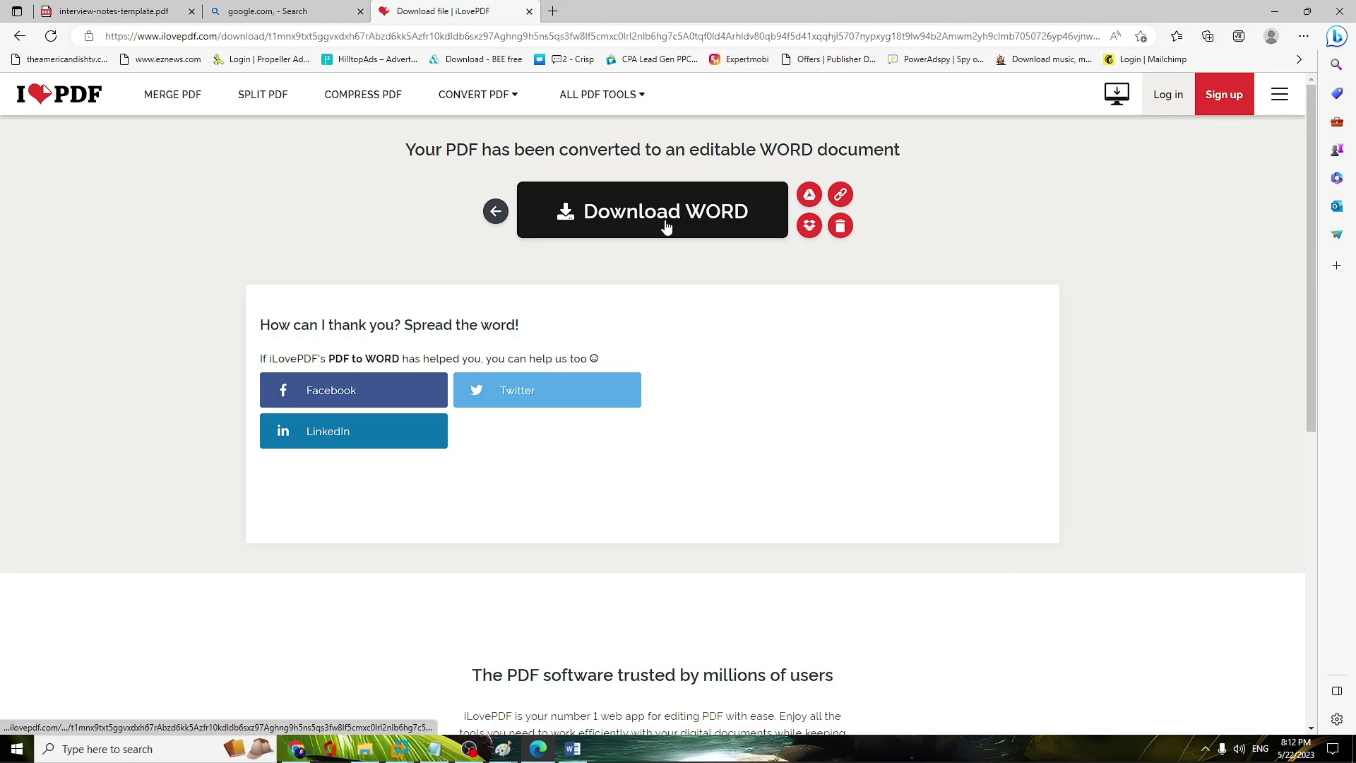
{"action": "left_click", "coordinate": [657, 227]}
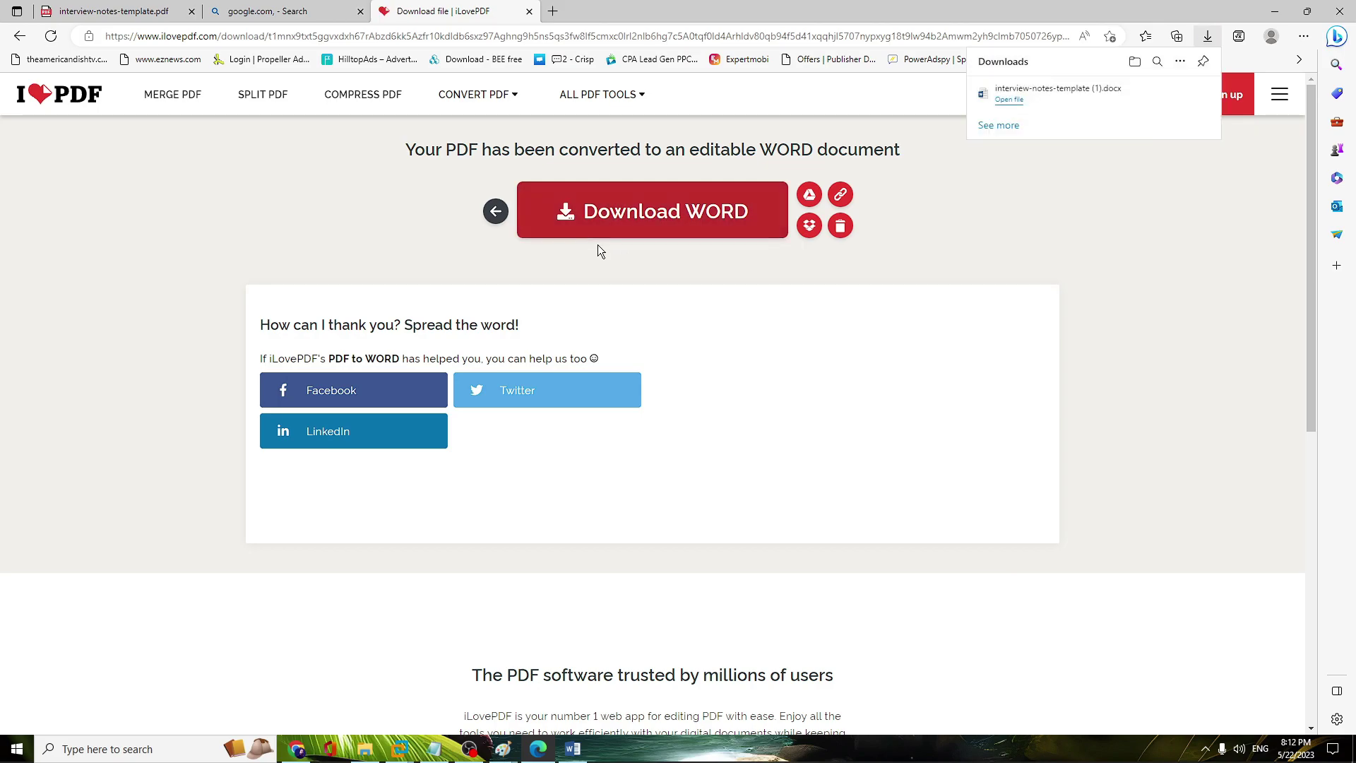
Open interview-notes-template (1).docx from Downloads, enable editing, and type the name after 'Job Requisition:'
{"action": "left_click", "coordinate": [1011, 100]}
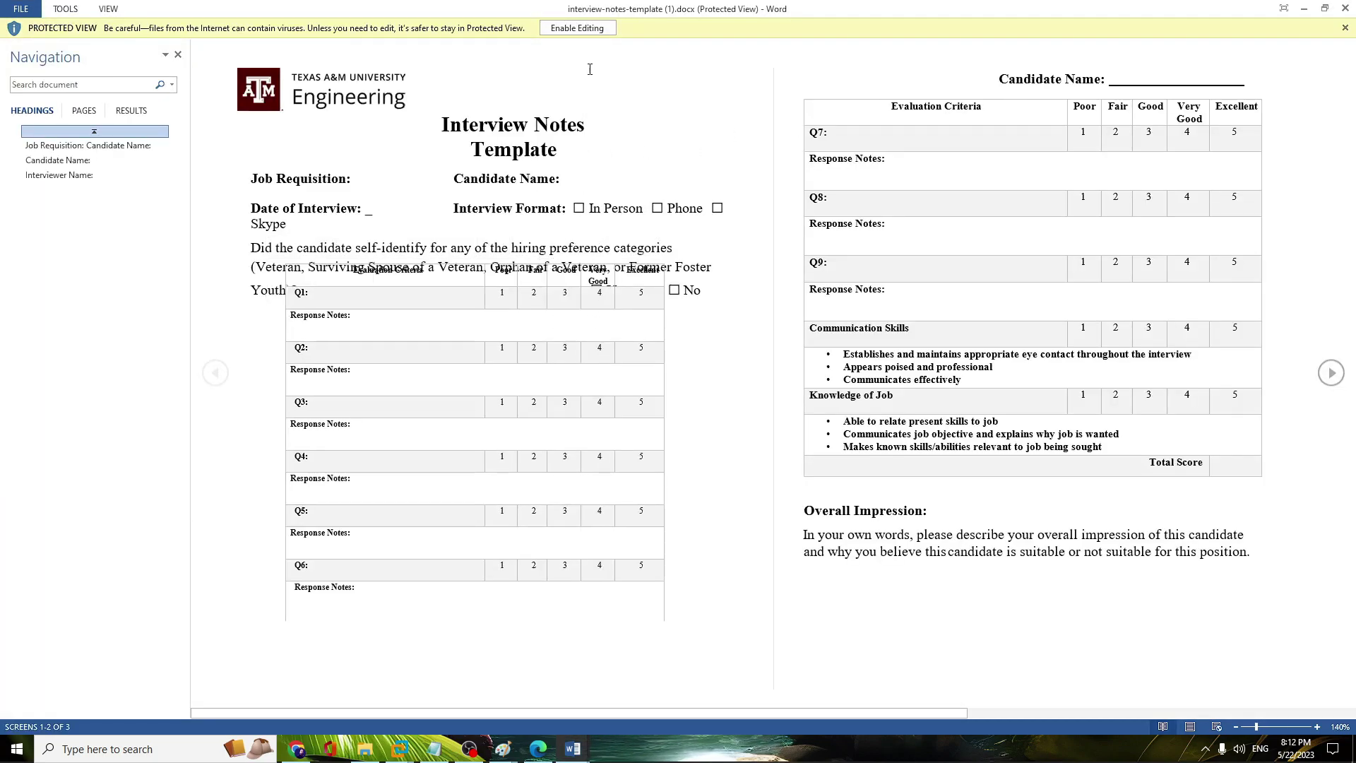
{"action": "left_click", "coordinate": [577, 28]}
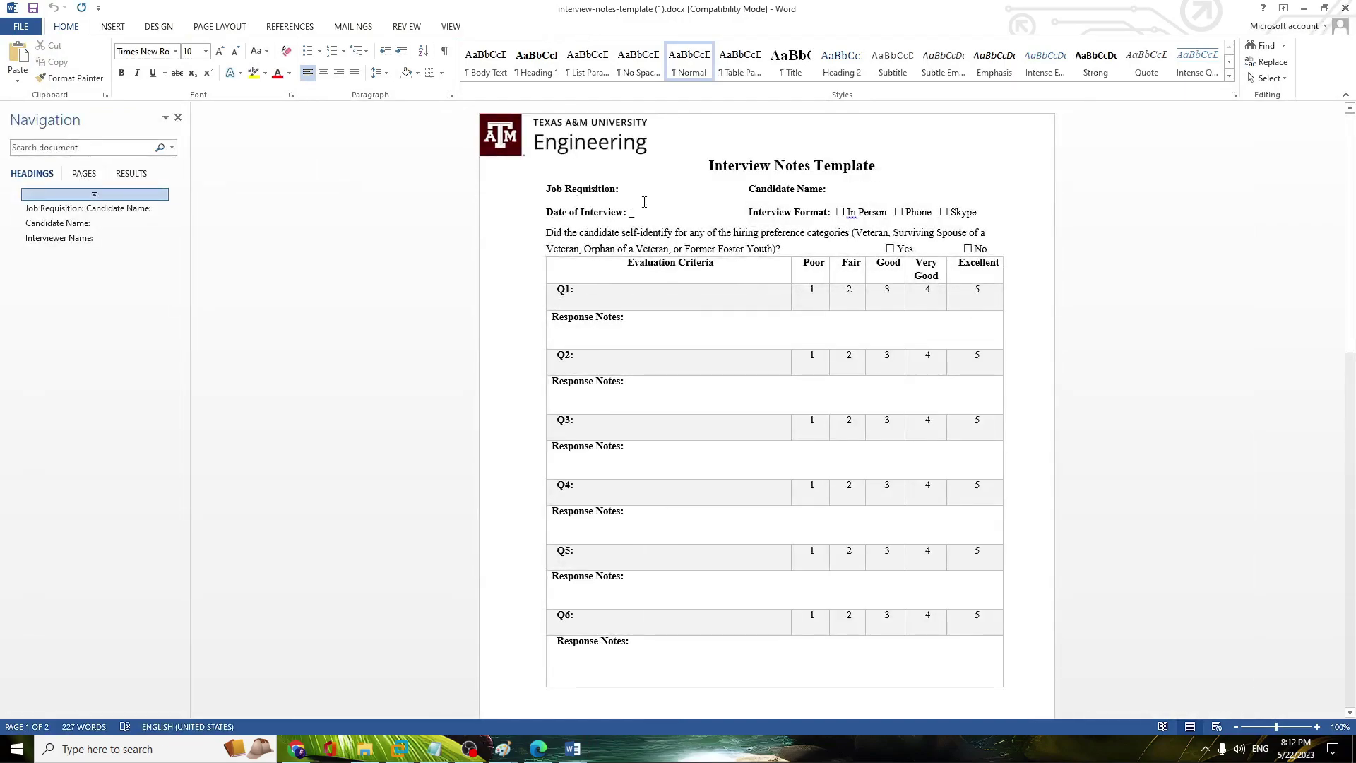
{"action": "left_click", "coordinate": [626, 187]}
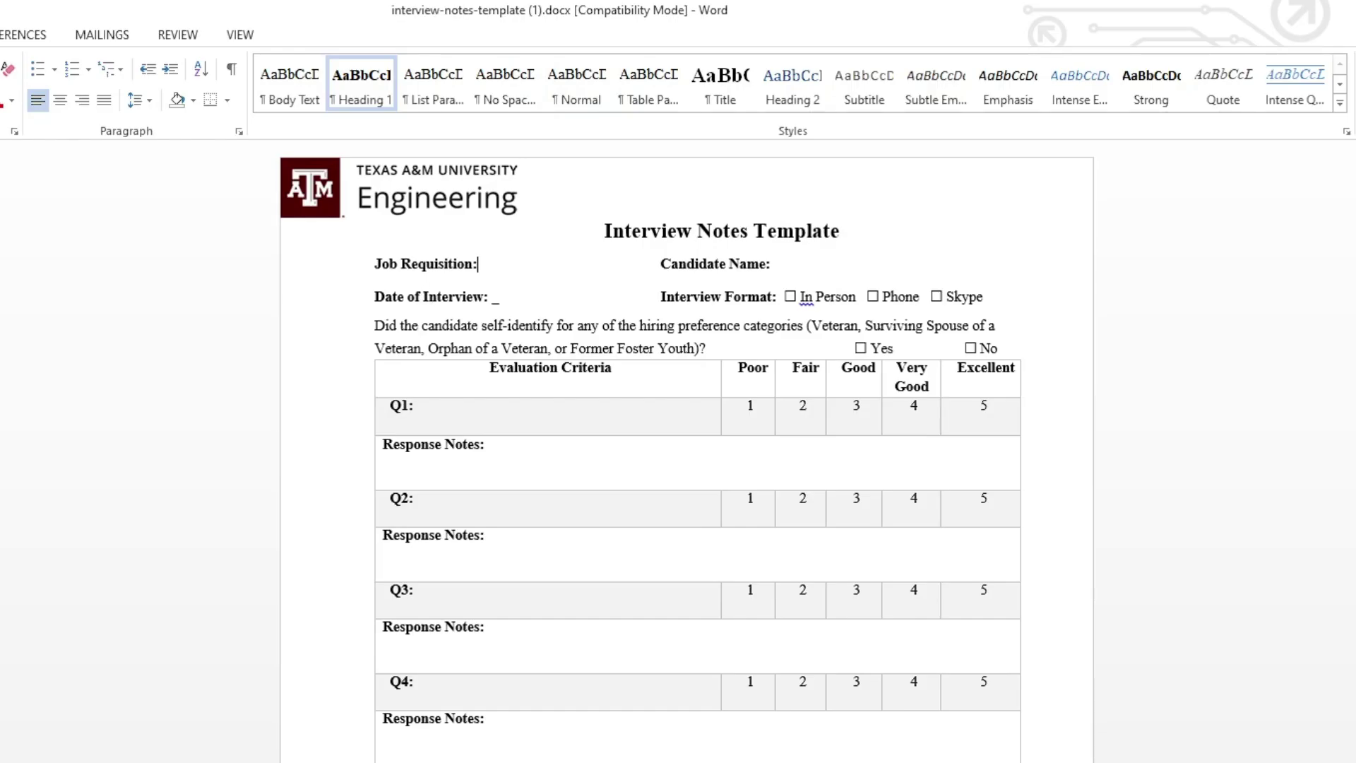
{"action": "type", "text": "Shahbaz"}
{"action": "left_click", "coordinate": [532, 297]}
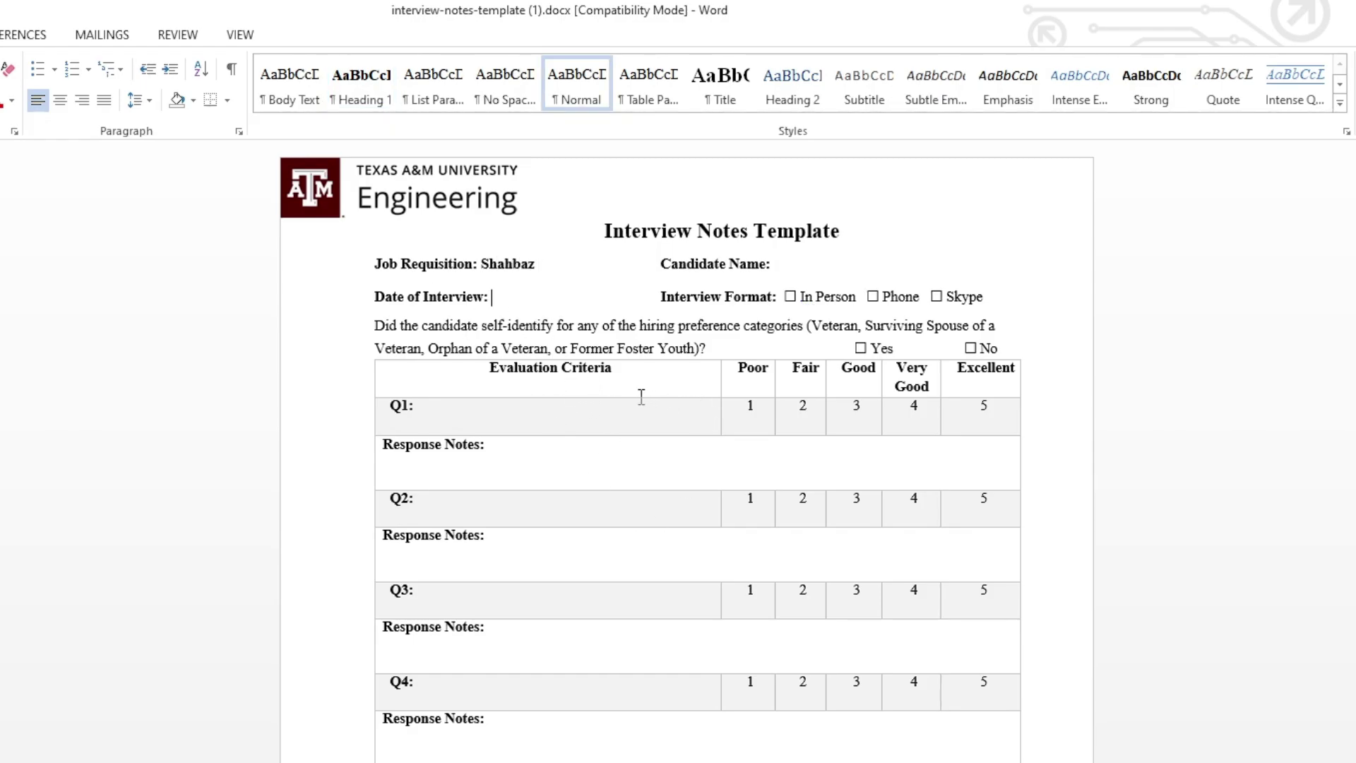
{"action": "left_click", "coordinate": [34, 39]}
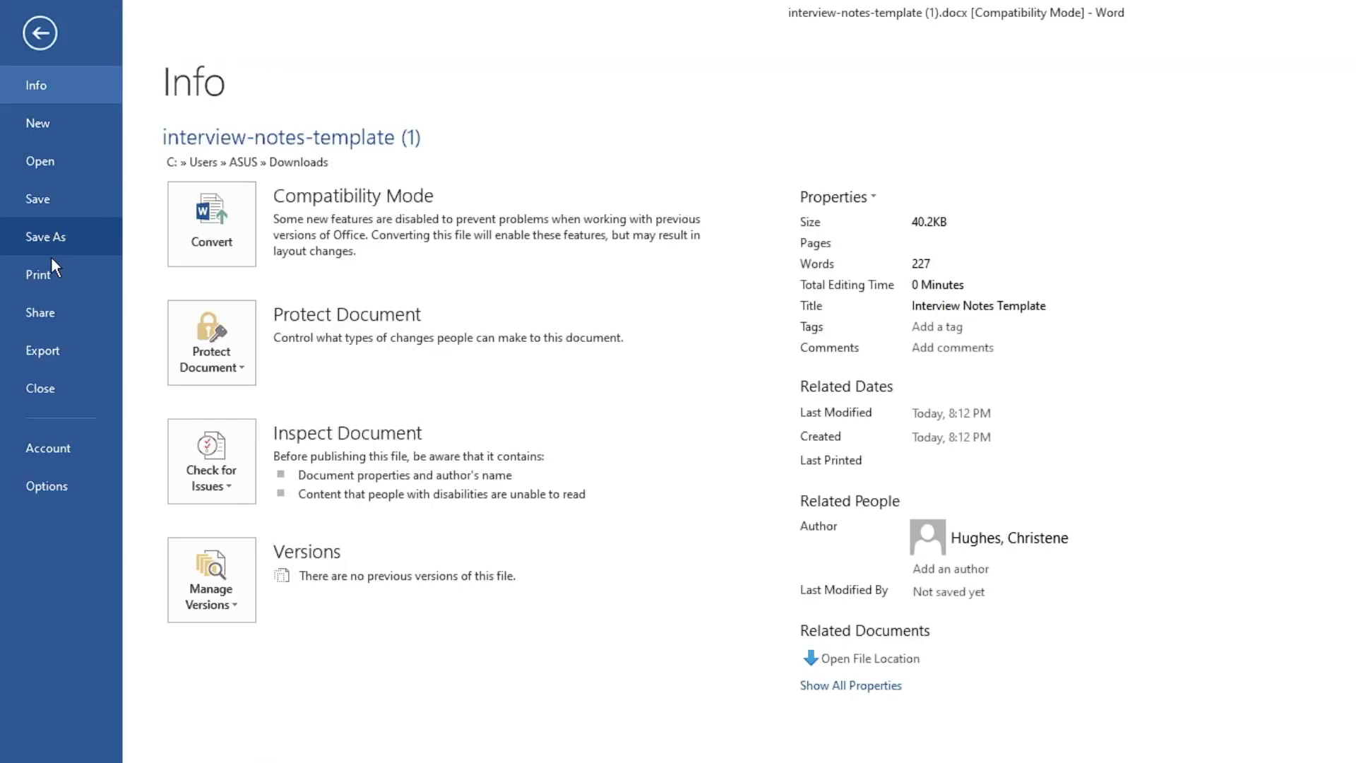
Save a copy as PDF (*.pdf) named interview-notes-template (1).pdf in Downloads
{"action": "left_click", "coordinate": [57, 237]}
{"action": "left_click", "coordinate": [518, 491]}
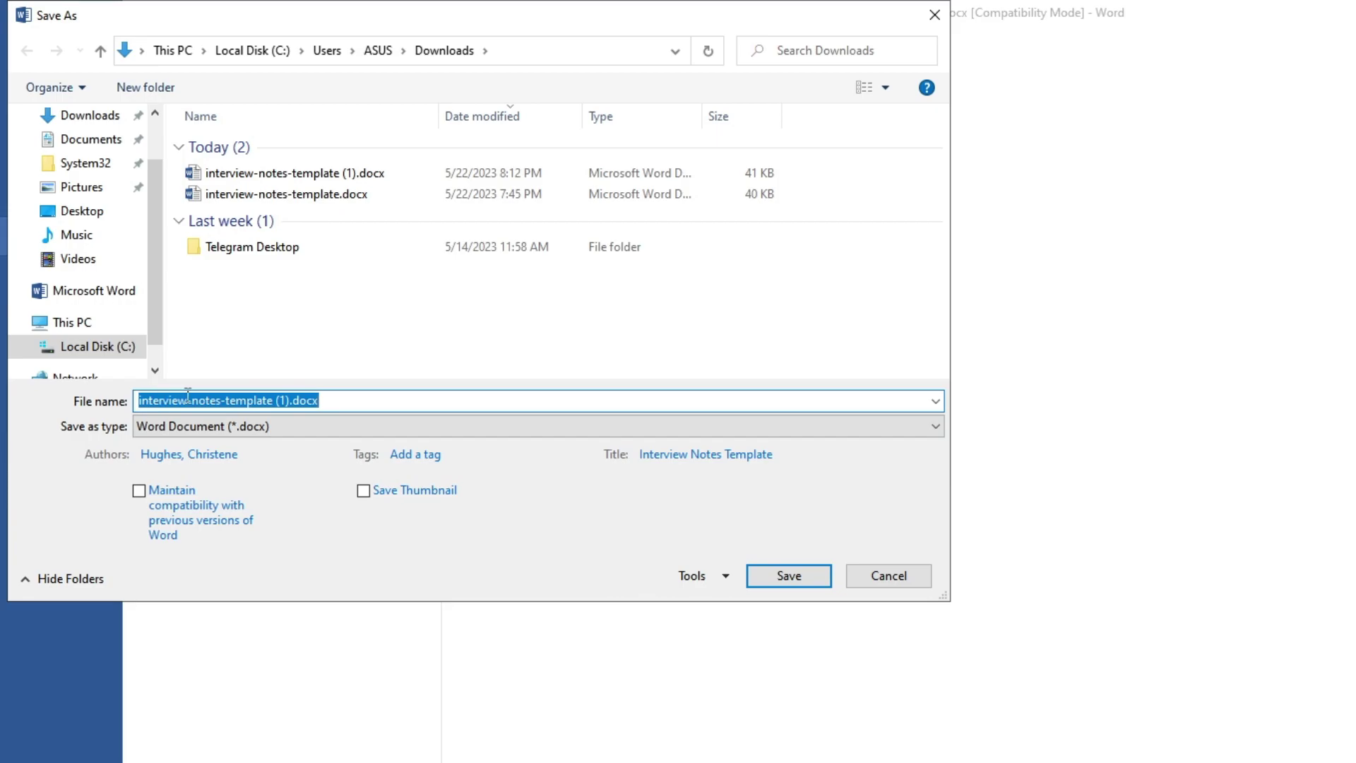
{"action": "left_click", "coordinate": [278, 427]}
{"action": "left_click", "coordinate": [180, 536]}
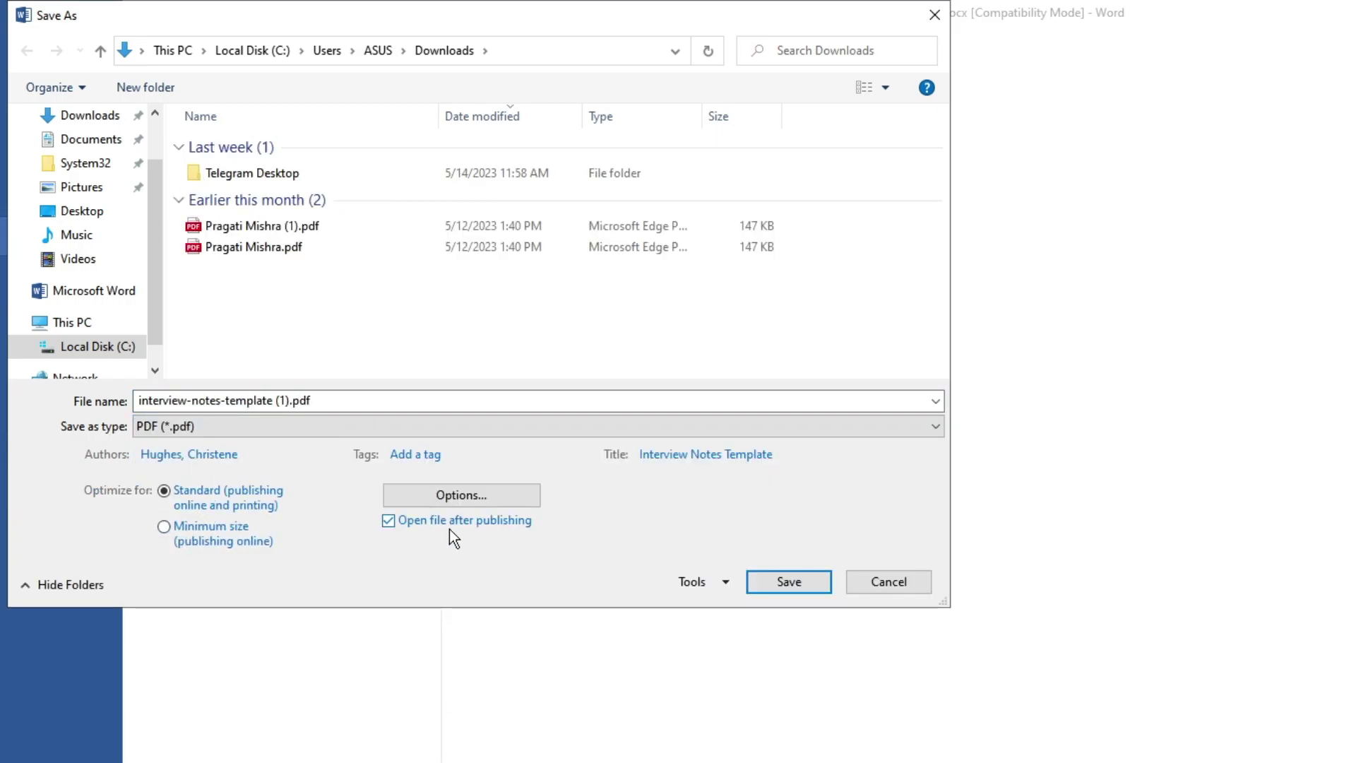
{"action": "left_click", "coordinate": [782, 585]}
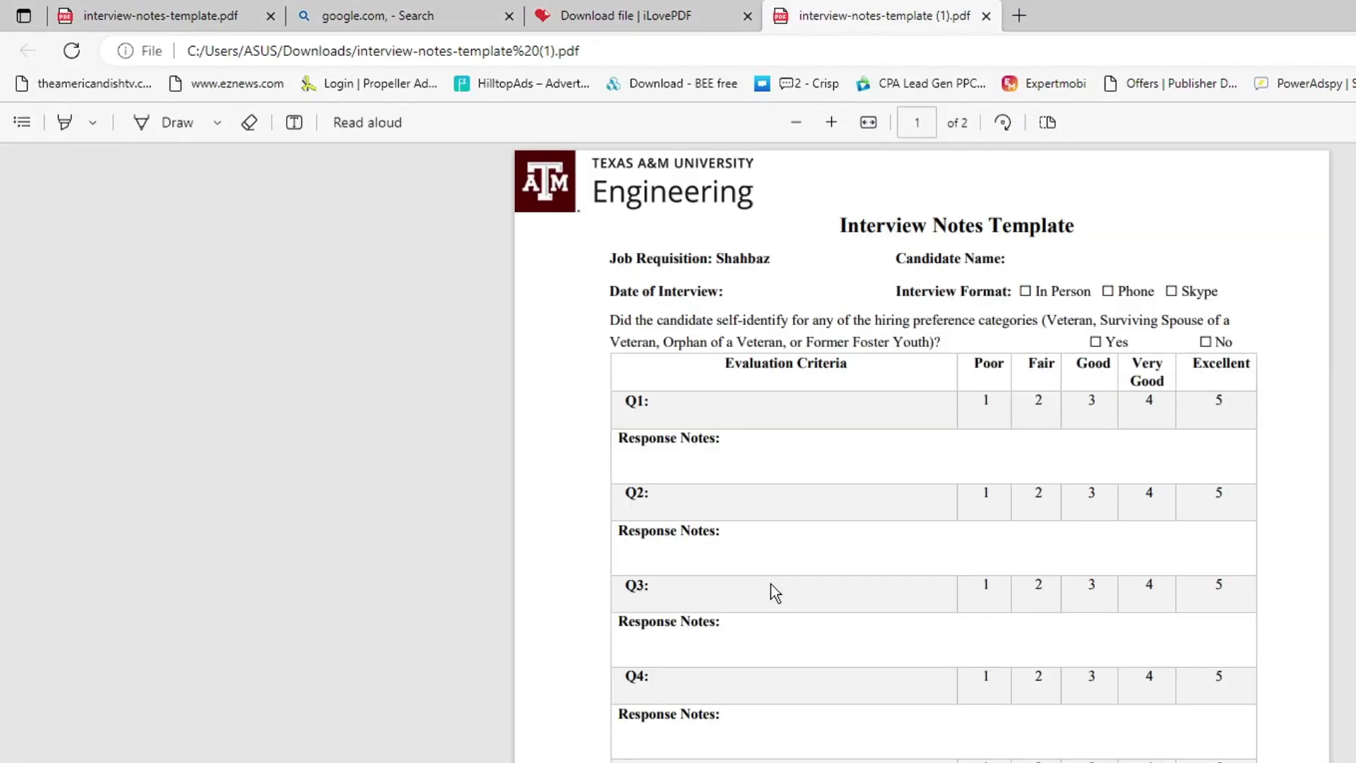